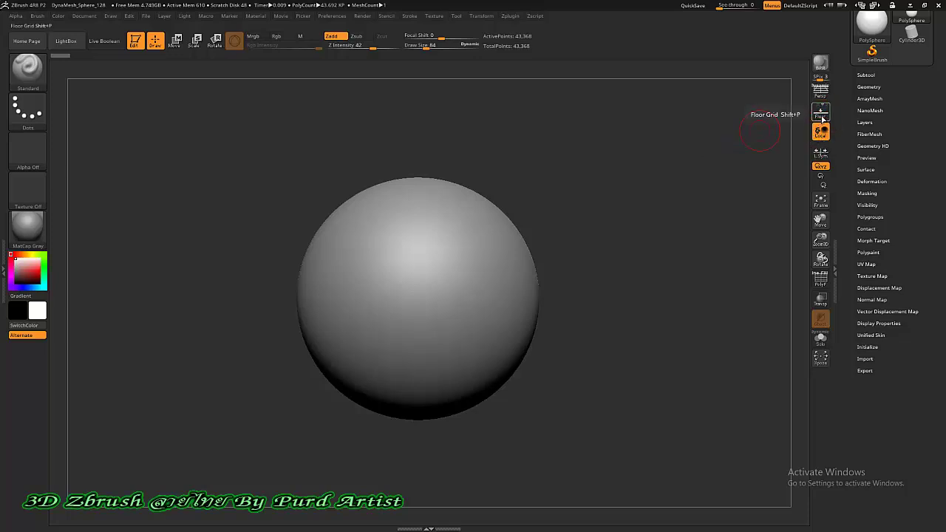
Turn on the floor grid and orbit around the sphere to see the grid planes.
{"action": "left_click", "coordinate": [820, 111]}
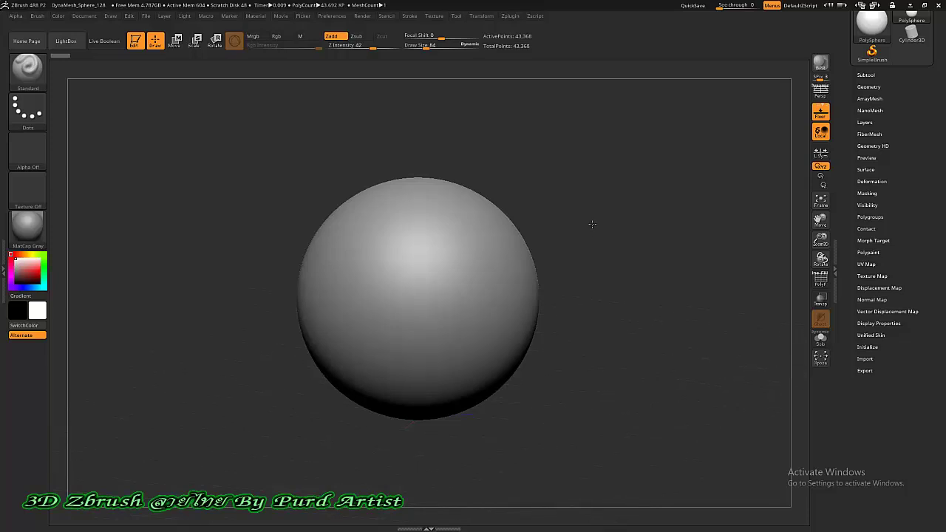
{"action": "left_click_drag", "start_coordinate": [603, 225], "coordinate": [263, 174]}
{"action": "left_click_drag", "start_coordinate": [631, 252], "coordinate": [571, 214]}
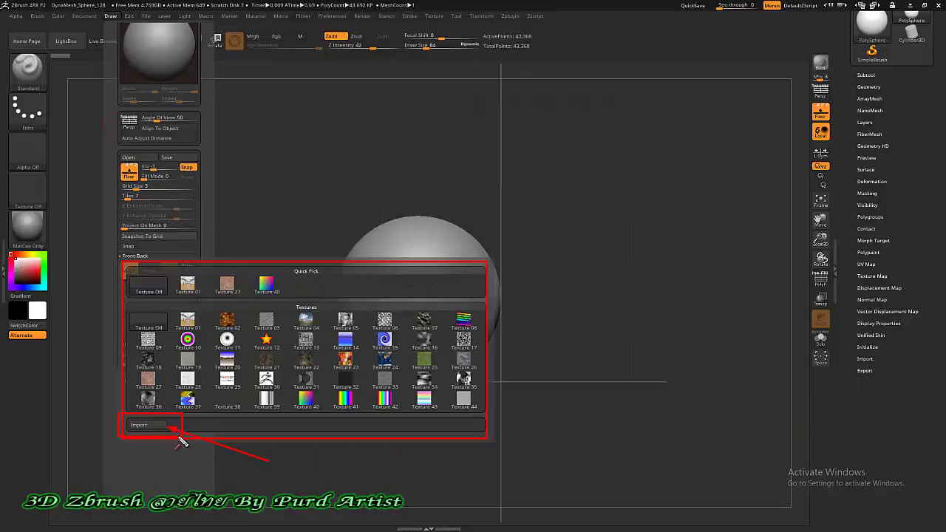
Import the image Male_Body_019 from the course folder as the Front-Back reference map.
{"action": "left_click", "coordinate": [141, 425]}
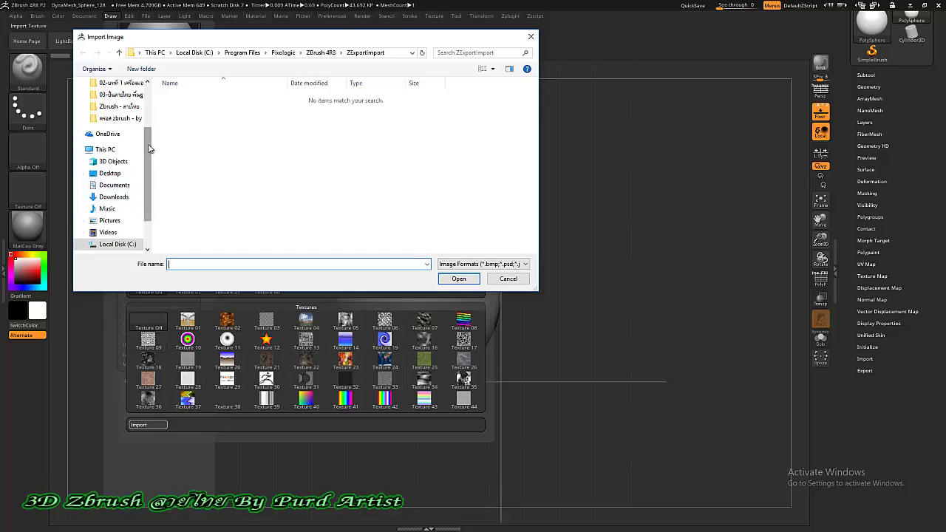
{"action": "left_click", "coordinate": [127, 119]}
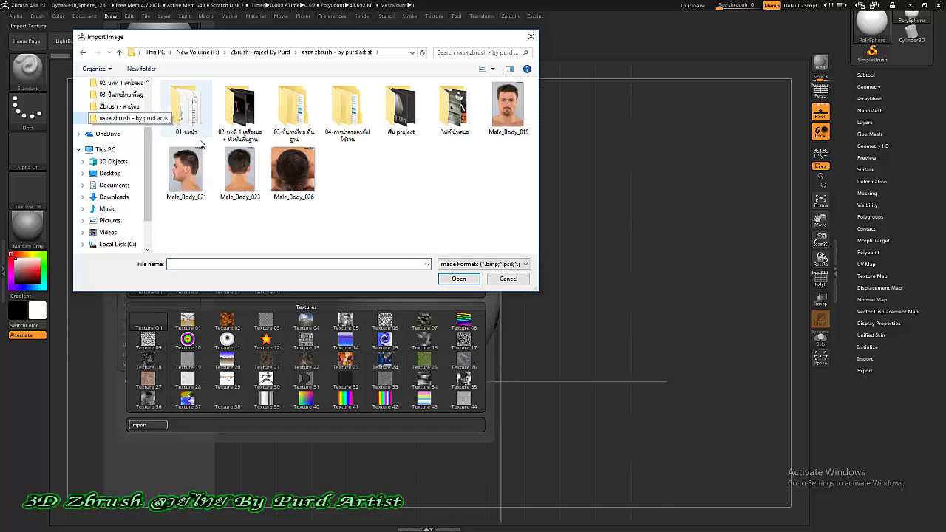
{"action": "left_click", "coordinate": [504, 125]}
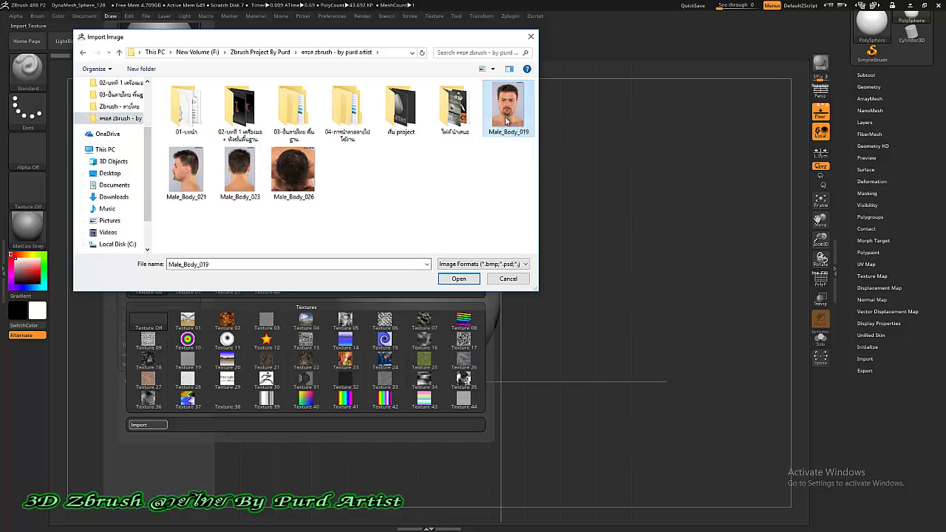
{"action": "double_click", "coordinate": [507, 122]}
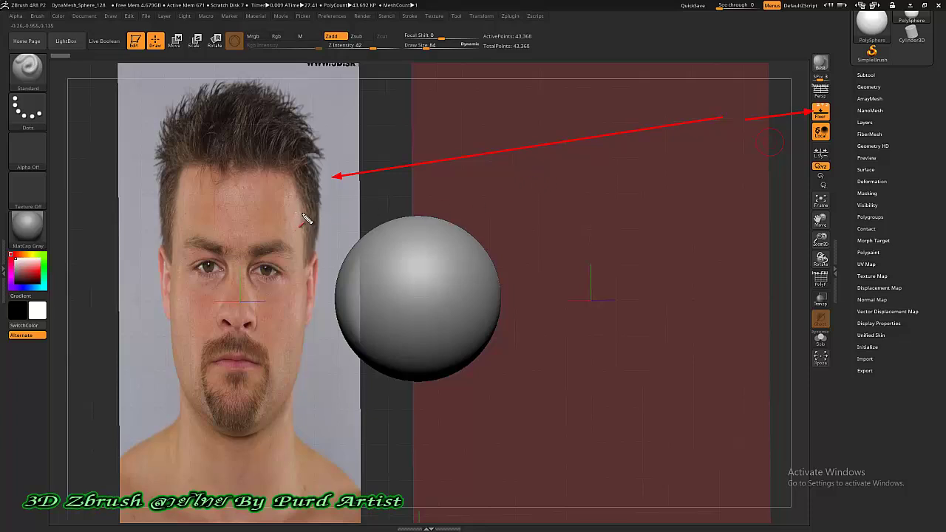
Switch the floor grid off and on again, and inspect the reference planes from the front and the side.
{"action": "key", "text": "Escape"}
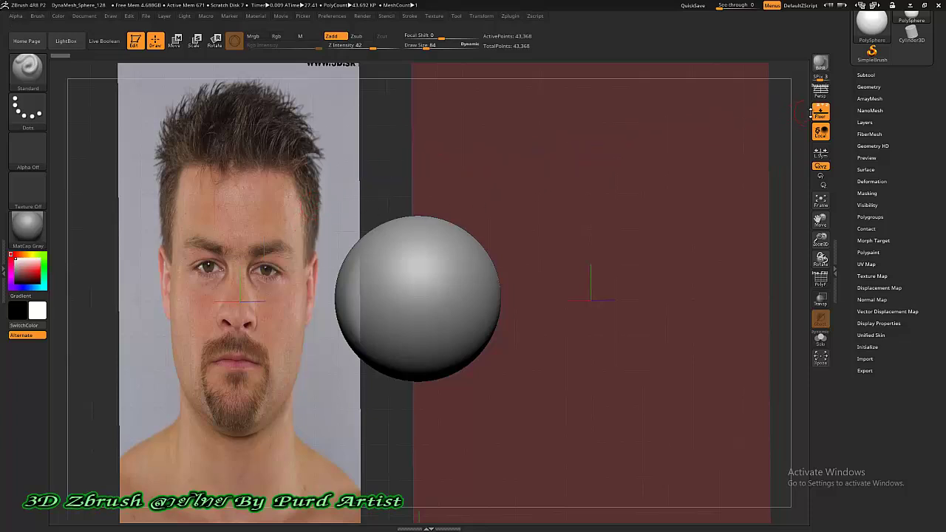
{"action": "left_click", "coordinate": [821, 111]}
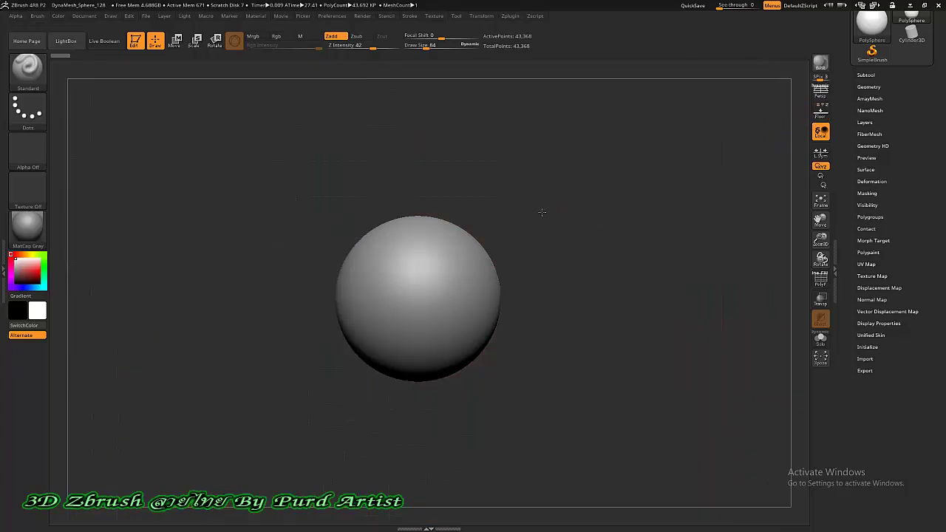
{"action": "left_click", "coordinate": [820, 112]}
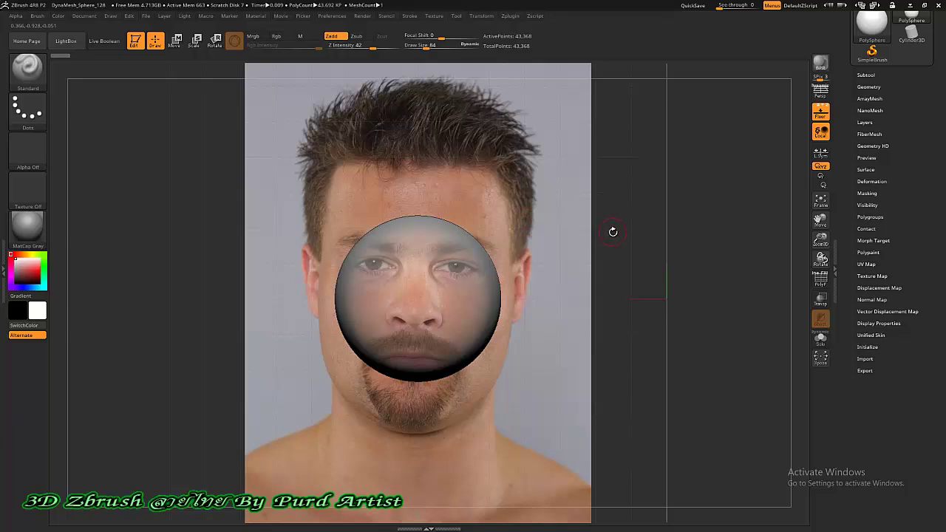
{"action": "left_click_drag", "start_coordinate": [612, 229], "coordinate": [567, 219]}
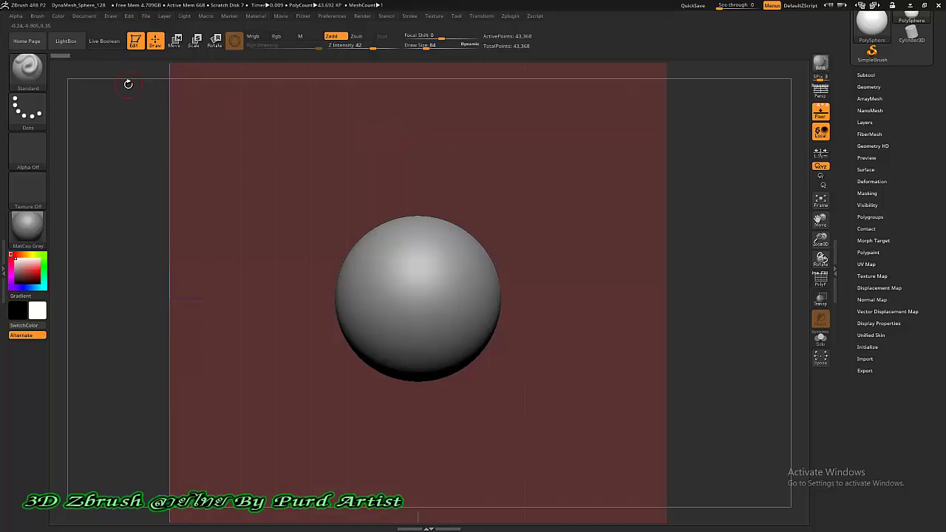
Open the Left-Right reference map settings for the floor grid's side plane.
{"action": "left_click", "coordinate": [88, 17]}
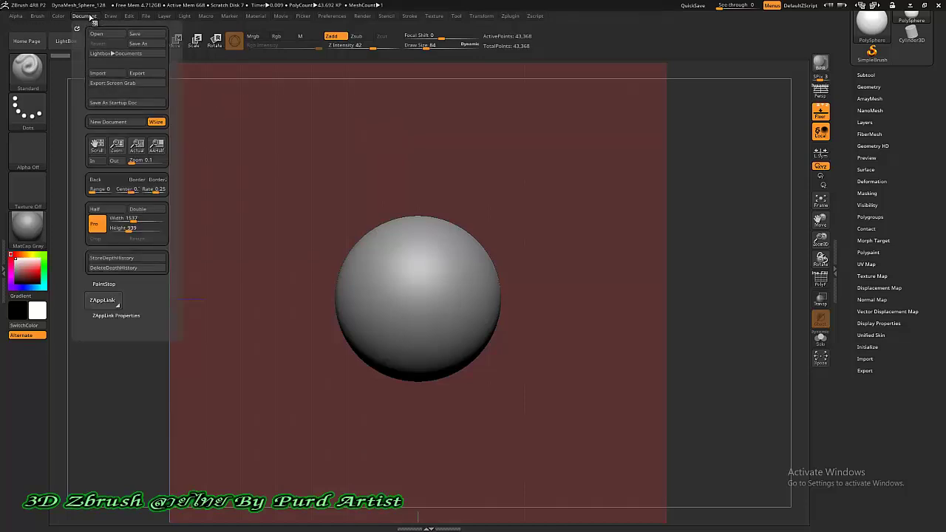
{"action": "mouse_move", "coordinate": [110, 18]}
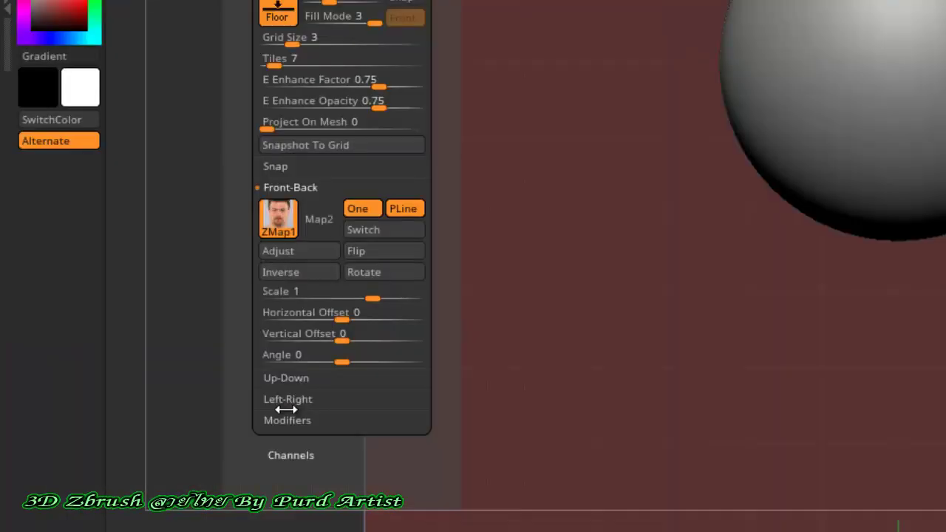
{"action": "left_click", "coordinate": [294, 400]}
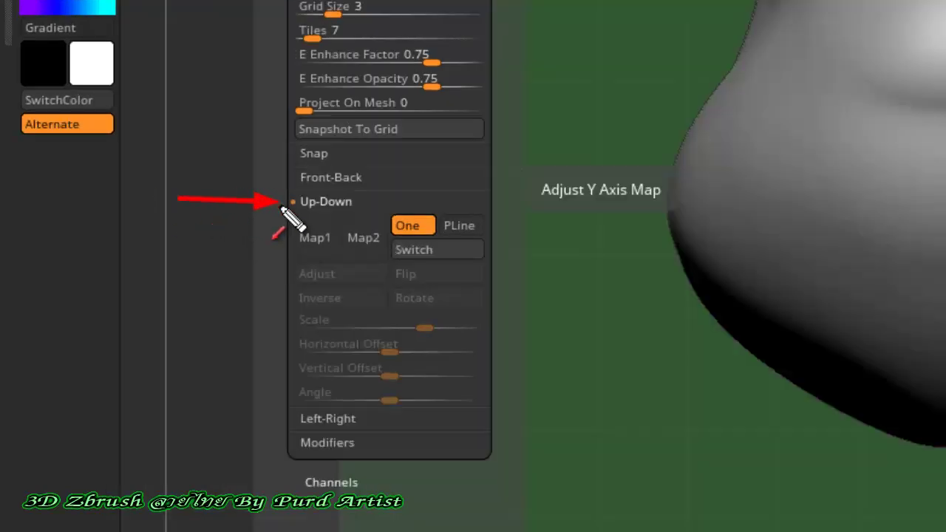
Import the top-view image Male_Body_026 as Map1 of the Up-Down reference plane.
{"action": "mouse_move", "coordinate": [418, 250]}
{"action": "left_mouse_down"}
{"action": "mouse_move", "coordinate": [481, 306]}
{"action": "mouse_move", "coordinate": [497, 420]}
{"action": "left_mouse_up"}
{"action": "left_click_drag", "start_coordinate": [284, 215], "coordinate": [345, 259]}
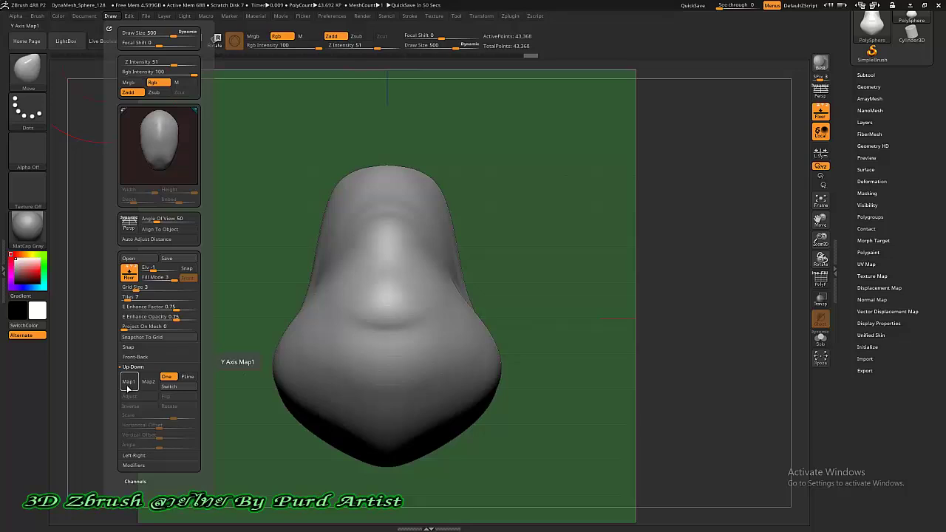
{"action": "left_click", "coordinate": [128, 384]}
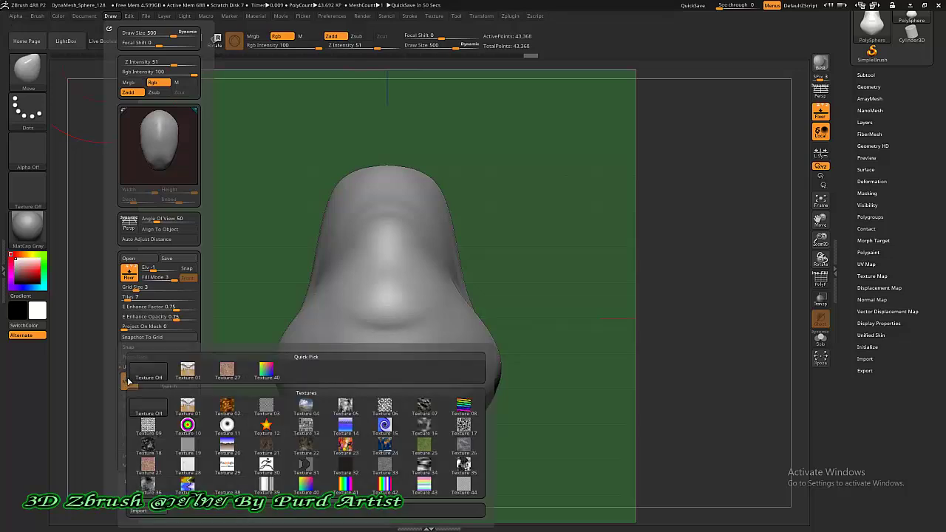
{"action": "left_click", "coordinate": [151, 512]}
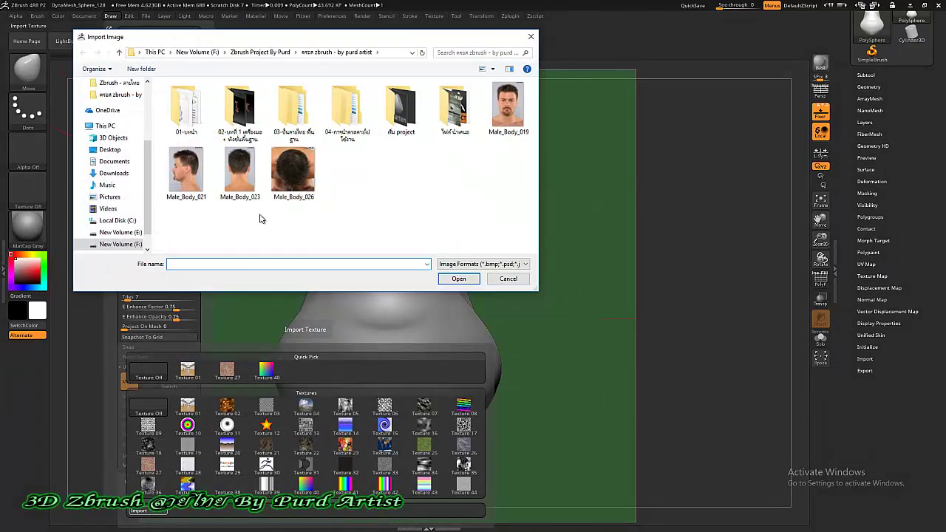
{"action": "double_click", "coordinate": [285, 176]}
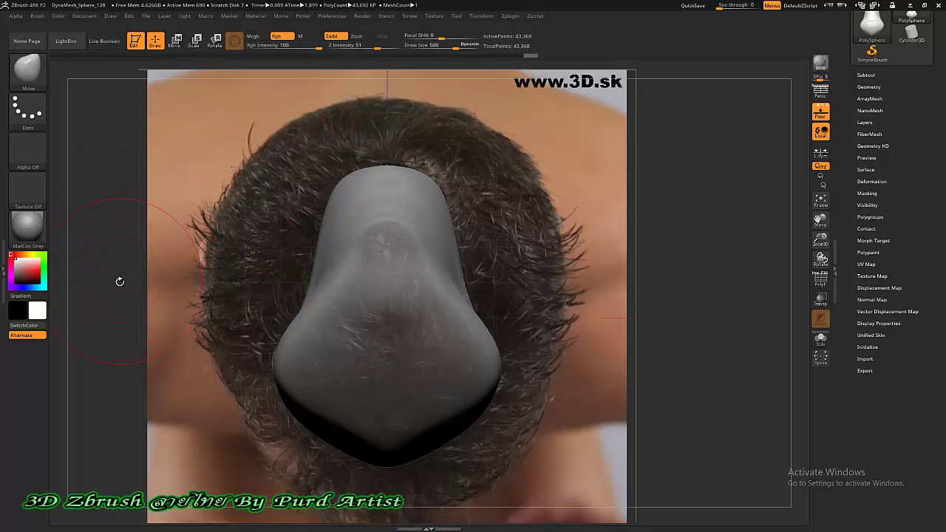
Enlarge the Move brush to a draw size of 656 and pull the head mesh outward over the top-view reference.
{"action": "left_click_drag", "start_coordinate": [119, 277], "coordinate": [332, 185]}
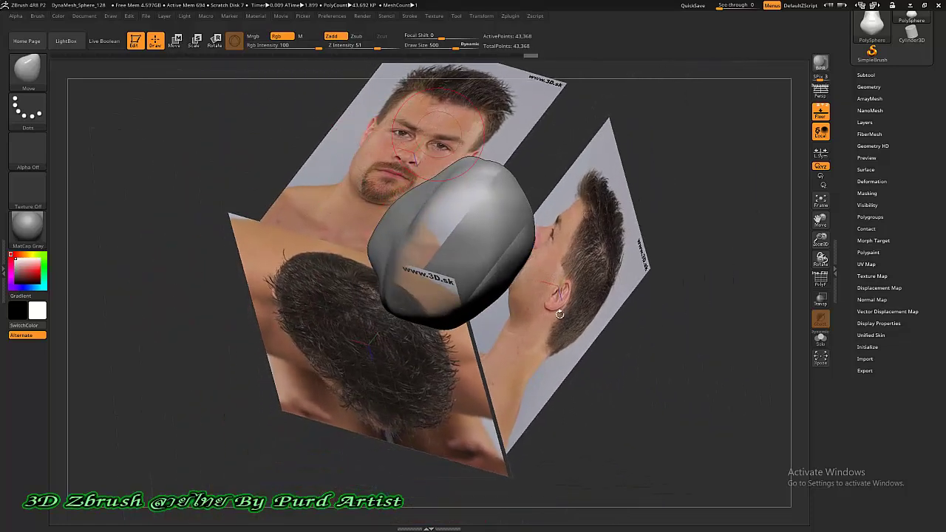
{"action": "mouse_move", "coordinate": [193, 319]}
{"action": "left_mouse_down"}
{"action": "mouse_move", "coordinate": [173, 374]}
{"action": "mouse_move", "coordinate": [277, 291]}
{"action": "left_mouse_up"}
{"action": "scroll", "coordinate": [462, 291], "scroll_direction": "up", "scroll_amount": 2}
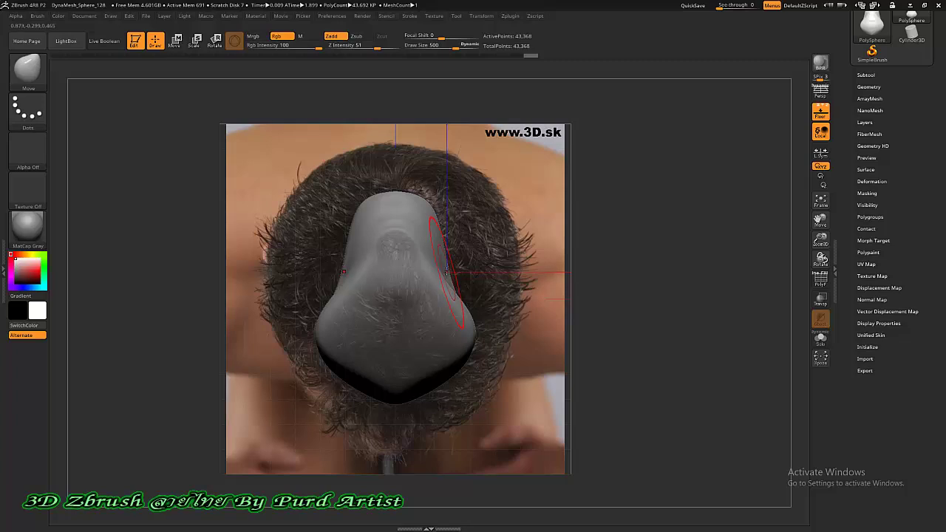
{"action": "key", "text": "bracketright"}
{"action": "key", "text": "bracketright"}
{"action": "mouse_move", "coordinate": [445, 257]}
{"action": "left_mouse_down"}
{"action": "mouse_move", "coordinate": [503, 231]}
{"action": "mouse_move", "coordinate": [399, 222]}
{"action": "mouse_move", "coordinate": [363, 200]}
{"action": "mouse_move", "coordinate": [396, 185]}
{"action": "left_mouse_up"}
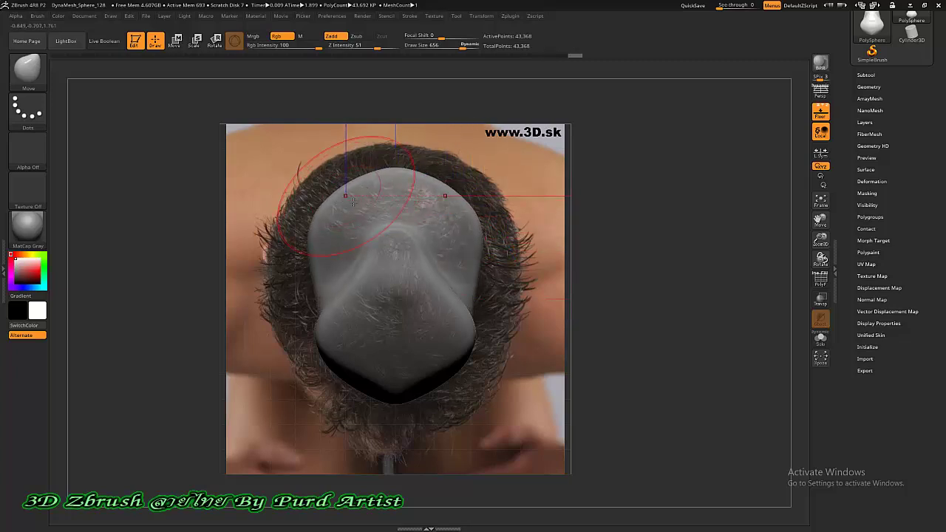
{"action": "mouse_move", "coordinate": [481, 274]}
{"action": "left_mouse_down"}
{"action": "mouse_move", "coordinate": [473, 325]}
{"action": "mouse_move", "coordinate": [484, 369]}
{"action": "left_mouse_up"}
{"action": "mouse_move", "coordinate": [388, 390]}
{"action": "left_mouse_down"}
{"action": "mouse_move", "coordinate": [377, 407]}
{"action": "mouse_move", "coordinate": [336, 399]}
{"action": "mouse_move", "coordinate": [292, 310]}
{"action": "mouse_move", "coordinate": [285, 244]}
{"action": "mouse_move", "coordinate": [266, 273]}
{"action": "left_mouse_up"}
{"action": "left_click_drag", "start_coordinate": [158, 336], "coordinate": [159, 244]}
Switch to the Paint brush and inspect the mesh with its three reference planes from several angles.
{"action": "key", "text": "b"}
{"action": "key", "text": "p"}
{"action": "key", "text": "a"}
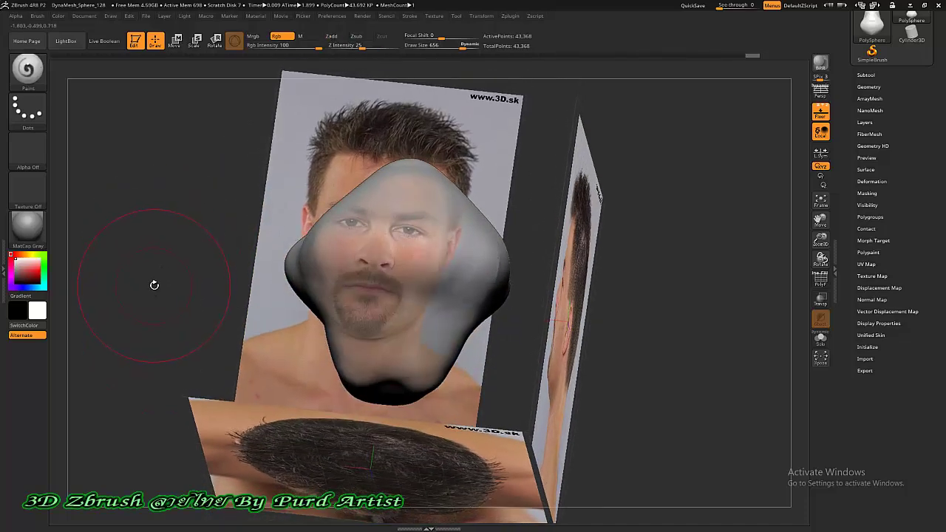
{"action": "left_click_drag", "start_coordinate": [153, 281], "coordinate": [306, 237], "text": "shift"}
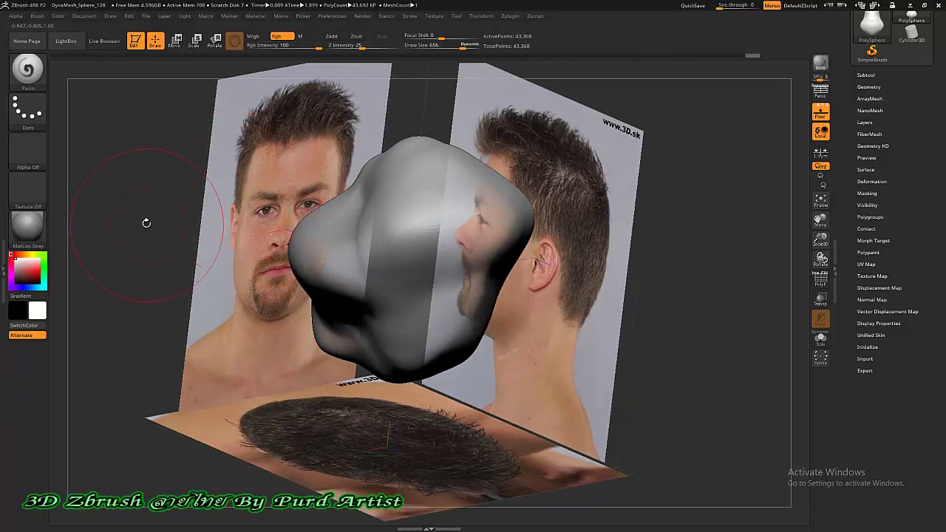
{"action": "mouse_move", "coordinate": [146, 220]}
{"action": "left_mouse_down"}
{"action": "mouse_move", "coordinate": [136, 218]}
{"action": "mouse_move", "coordinate": [151, 222]}
{"action": "mouse_move", "coordinate": [140, 223]}
{"action": "mouse_move", "coordinate": [156, 182]}
{"action": "mouse_move", "coordinate": [138, 133]}
{"action": "left_mouse_up"}
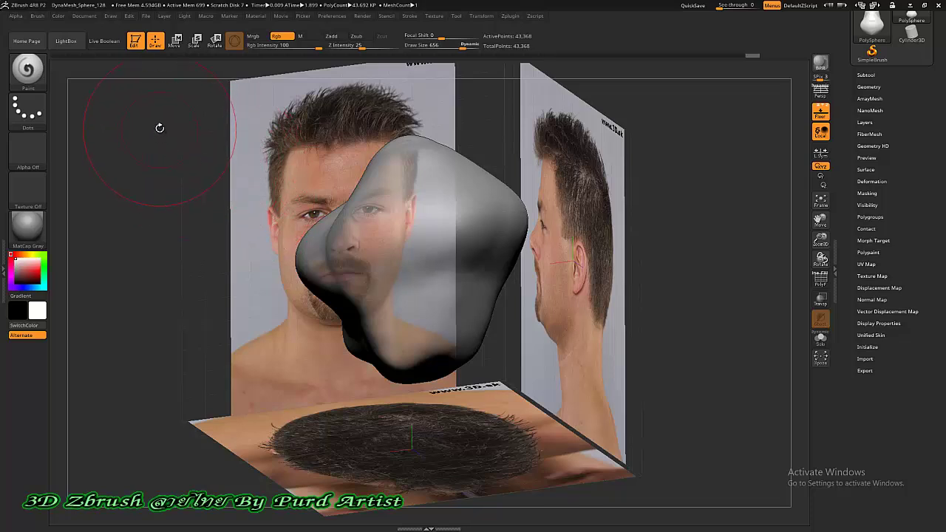
{"action": "left_click_drag", "start_coordinate": [156, 202], "coordinate": [151, 165]}
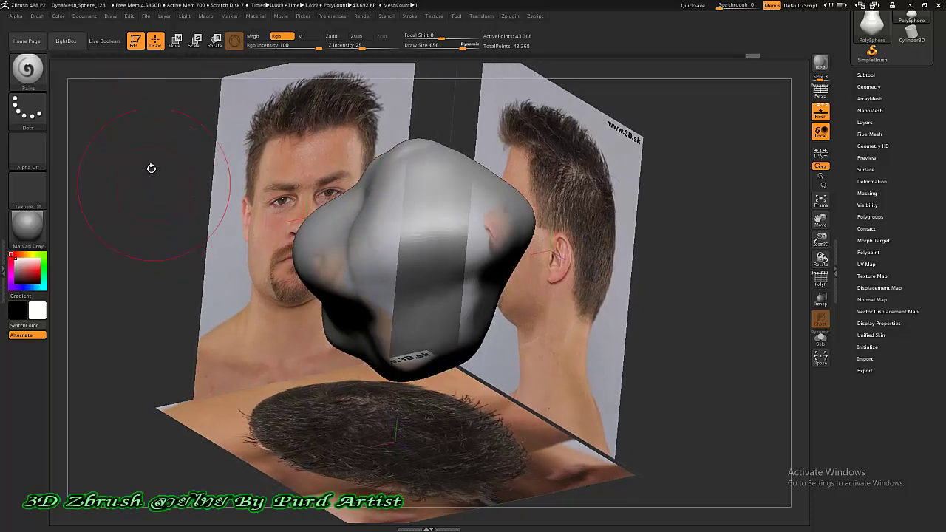
Open the Crop And Adjust Image settings for the Front-Back face map.
{"action": "left_click", "coordinate": [111, 16]}
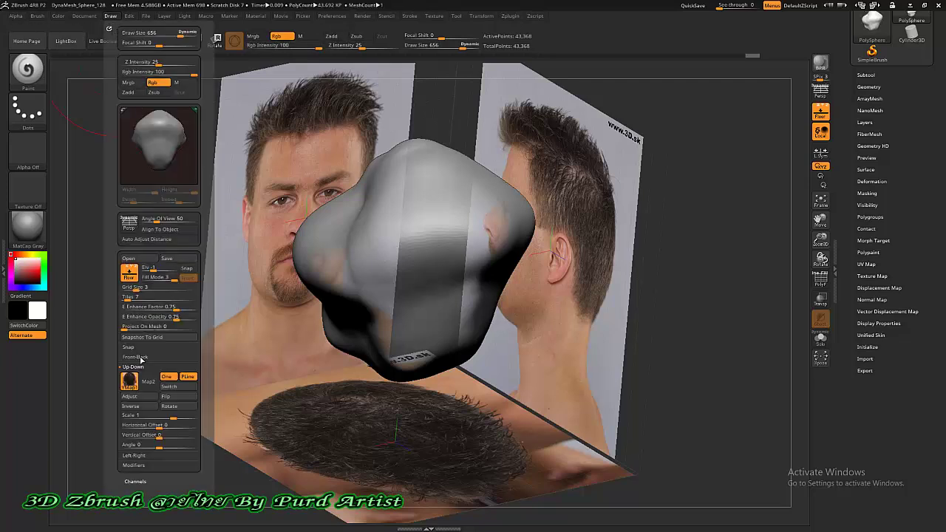
{"action": "left_click", "coordinate": [138, 358]}
{"action": "left_click_drag", "start_coordinate": [114, 339], "coordinate": [112, 298]}
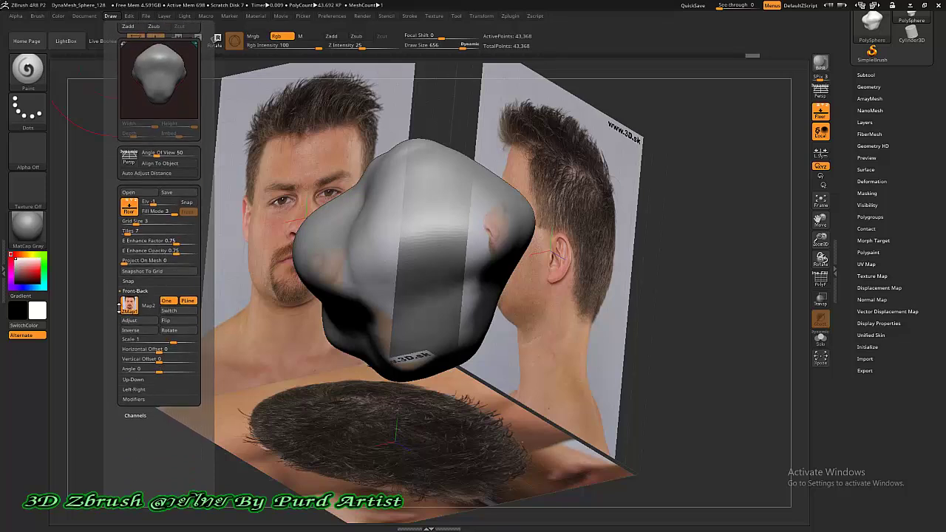
{"action": "mouse_move", "coordinate": [125, 312]}
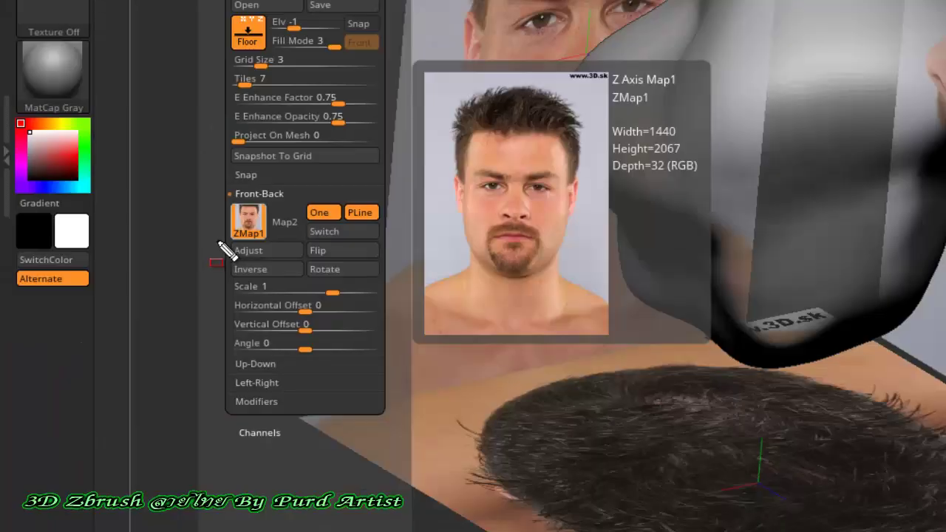
{"action": "left_click_drag", "start_coordinate": [210, 237], "coordinate": [312, 261]}
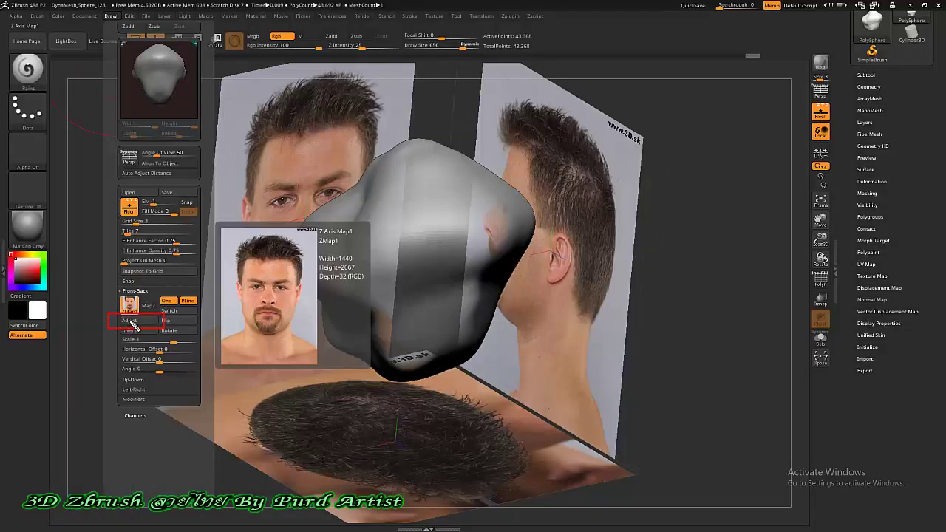
{"action": "key", "text": "Escape"}
{"action": "left_click", "coordinate": [129, 320]}
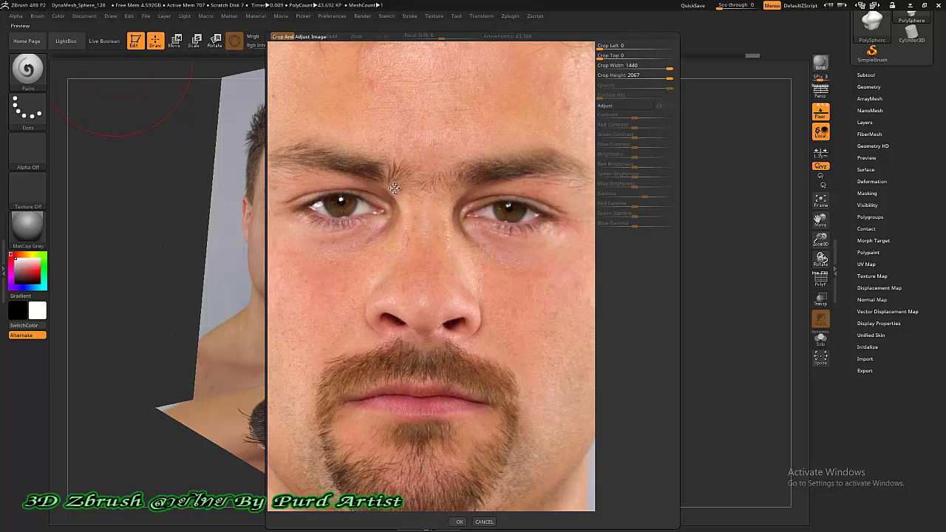
Crop the front face image to a horizontal band around the eyes and nose.
{"action": "left_click_drag", "start_coordinate": [358, 142], "coordinate": [443, 229]}
{"action": "mouse_move", "coordinate": [320, 449]}
{"action": "left_mouse_down"}
{"action": "mouse_move", "coordinate": [383, 360]}
{"action": "mouse_move", "coordinate": [442, 235]}
{"action": "mouse_move", "coordinate": [318, 449]}
{"action": "left_mouse_up"}
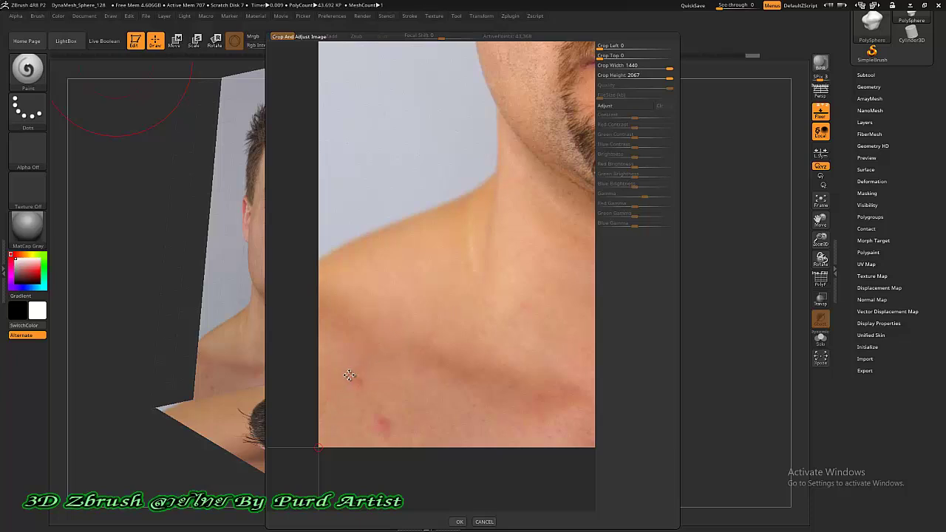
{"action": "left_click_drag", "start_coordinate": [336, 422], "coordinate": [300, 476]}
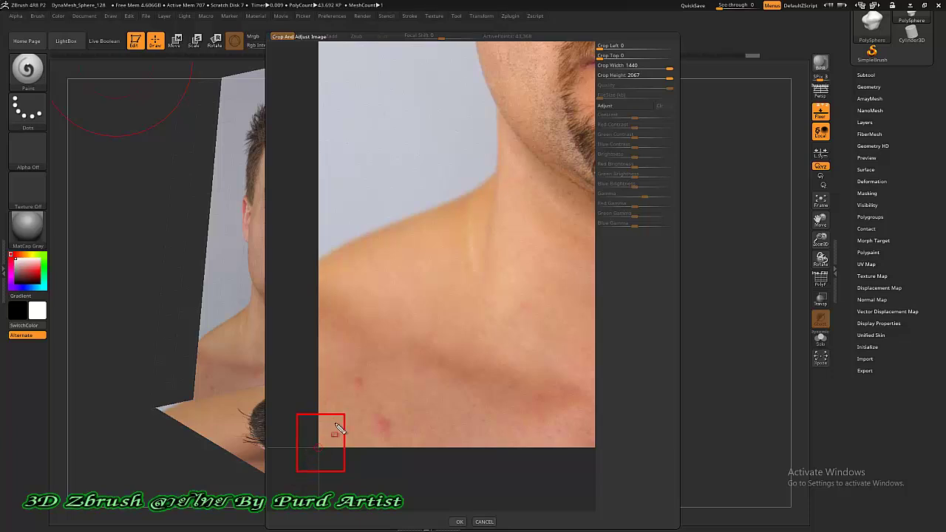
{"action": "mouse_move", "coordinate": [412, 439]}
{"action": "left_mouse_down"}
{"action": "mouse_move", "coordinate": [348, 443]}
{"action": "mouse_move", "coordinate": [328, 431]}
{"action": "mouse_move", "coordinate": [416, 295]}
{"action": "mouse_move", "coordinate": [412, 218]}
{"action": "left_mouse_up"}
{"action": "key", "text": "Escape"}
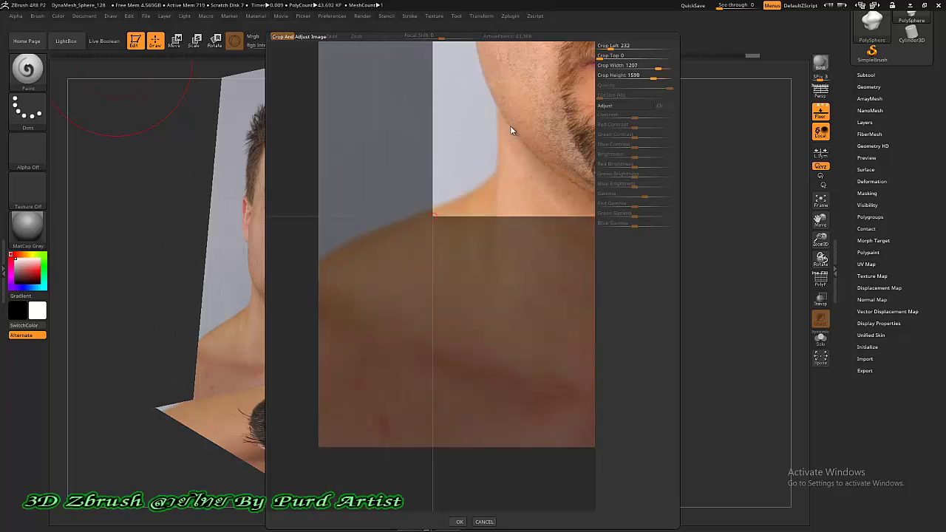
{"action": "left_click_drag", "start_coordinate": [510, 130], "coordinate": [473, 255]}
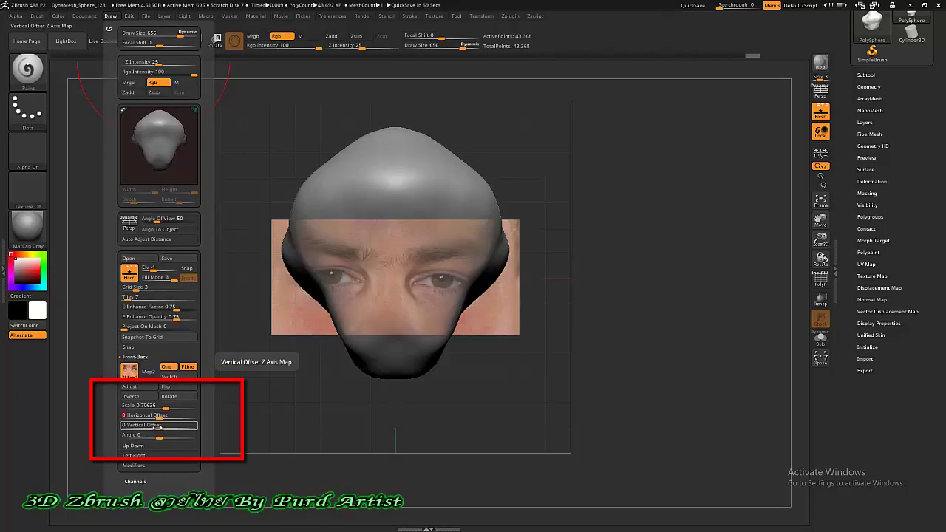
Set the Front-Back map's vertical offset to about 0.00431 and try its angle adjustment.
{"action": "mouse_move", "coordinate": [153, 427]}
{"action": "left_mouse_down"}
{"action": "mouse_move", "coordinate": [185, 427]}
{"action": "mouse_move", "coordinate": [134, 427]}
{"action": "mouse_move", "coordinate": [160, 427]}
{"action": "left_mouse_up"}
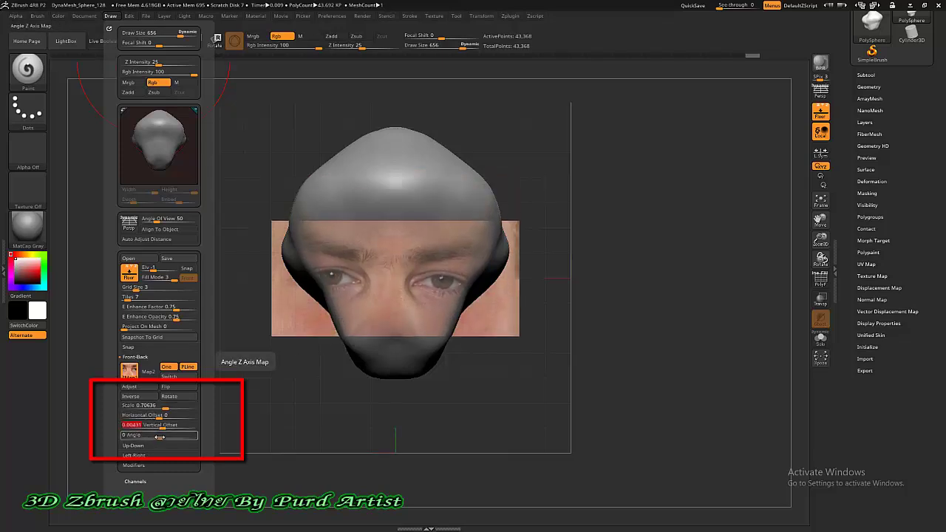
{"action": "mouse_move", "coordinate": [159, 437]}
{"action": "left_mouse_down"}
{"action": "mouse_move", "coordinate": [181, 435]}
{"action": "mouse_move", "coordinate": [145, 437]}
{"action": "mouse_move", "coordinate": [161, 437]}
{"action": "left_mouse_up"}
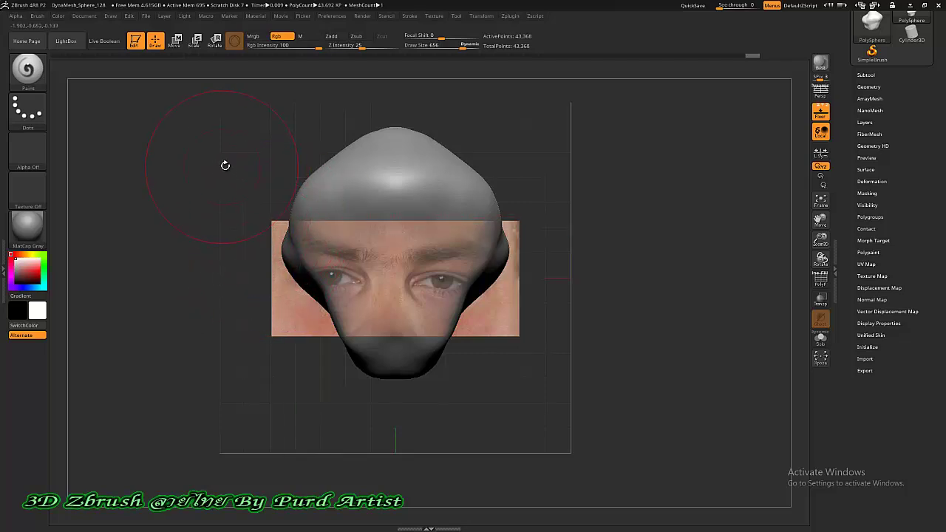
Check the floor grid settings and view the cropped front image and other reference planes from angled views.
{"action": "left_click", "coordinate": [111, 16]}
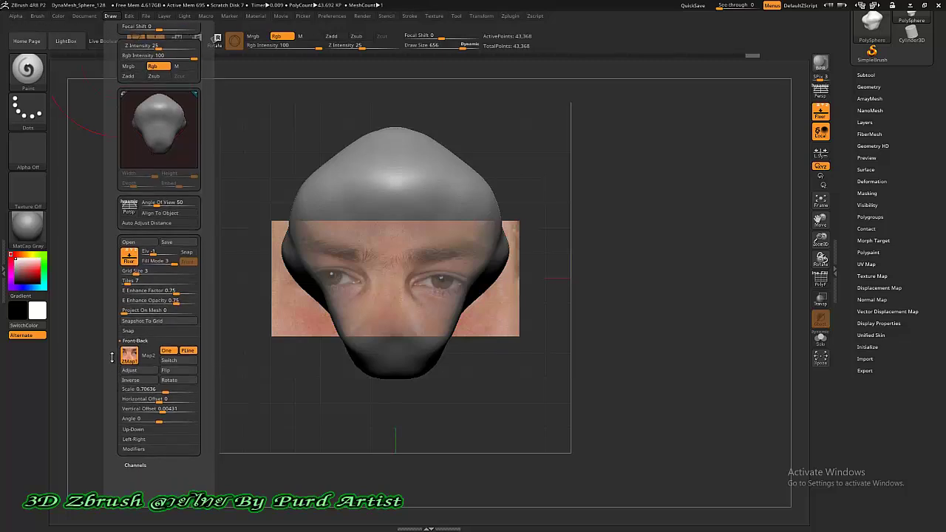
{"action": "left_click_drag", "start_coordinate": [230, 214], "coordinate": [259, 248]}
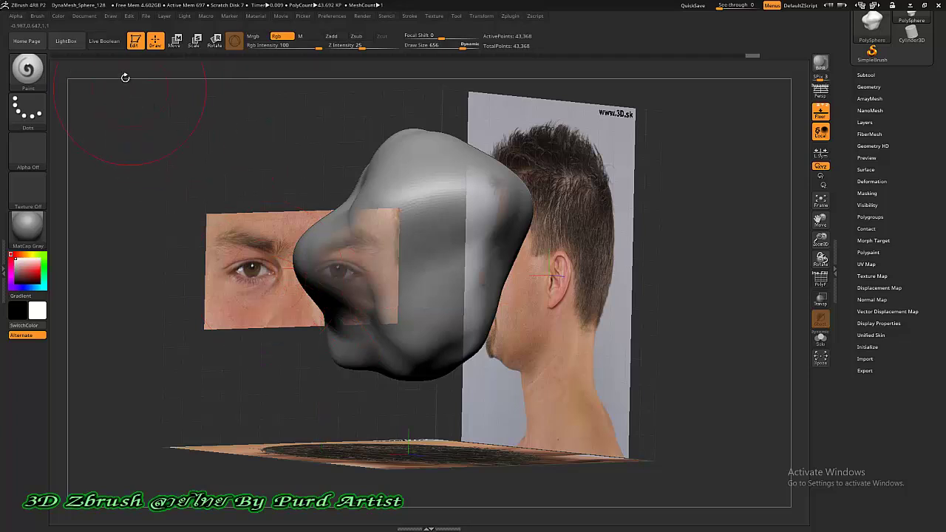
{"action": "left_click", "coordinate": [110, 18]}
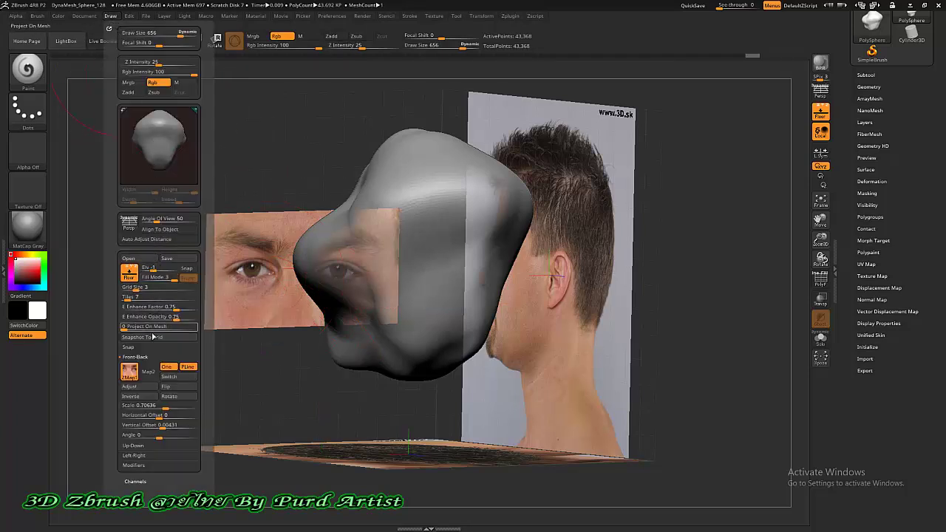
{"action": "left_click", "coordinate": [158, 316]}
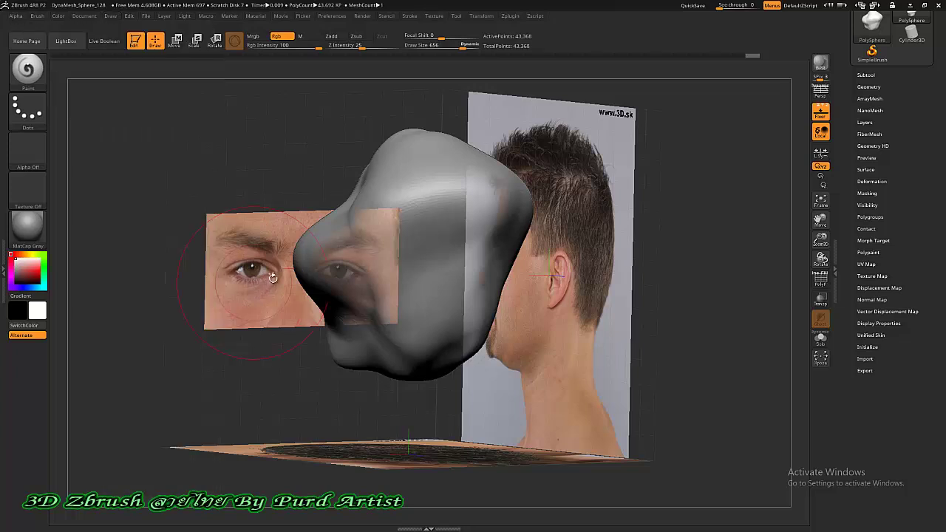
{"action": "mouse_move", "coordinate": [232, 205]}
{"action": "left_mouse_down"}
{"action": "mouse_move", "coordinate": [211, 187]}
{"action": "mouse_move", "coordinate": [288, 198]}
{"action": "mouse_move", "coordinate": [285, 218]}
{"action": "mouse_move", "coordinate": [259, 206]}
{"action": "left_mouse_up"}
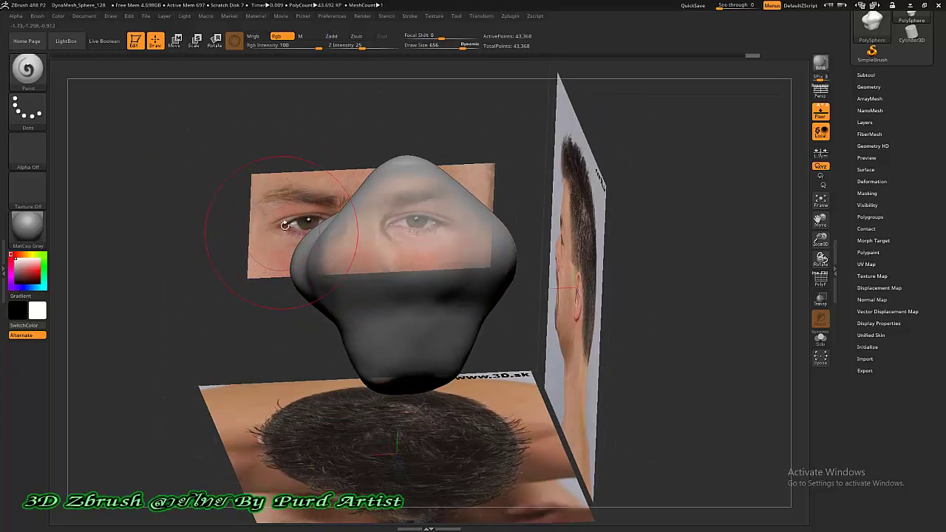
Hide the floor reference planes, view the bare mesh from the front, and show the planes again.
{"action": "left_click", "coordinate": [821, 111]}
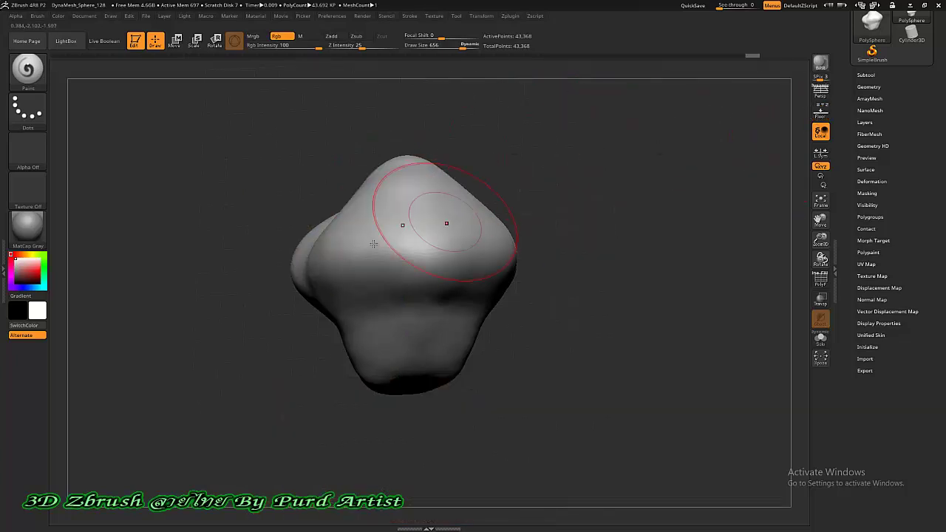
{"action": "left_click_drag", "start_coordinate": [220, 256], "coordinate": [254, 233]}
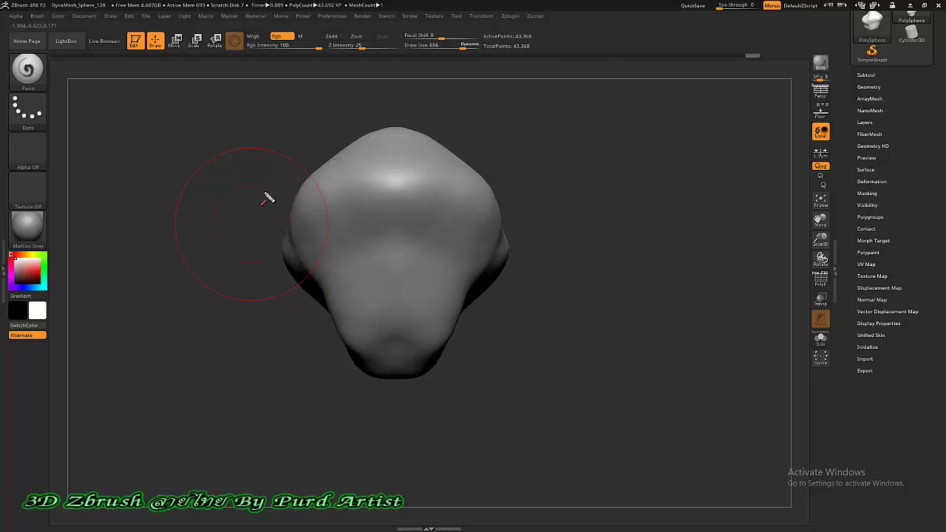
{"action": "left_click_drag", "start_coordinate": [275, 191], "coordinate": [284, 182]}
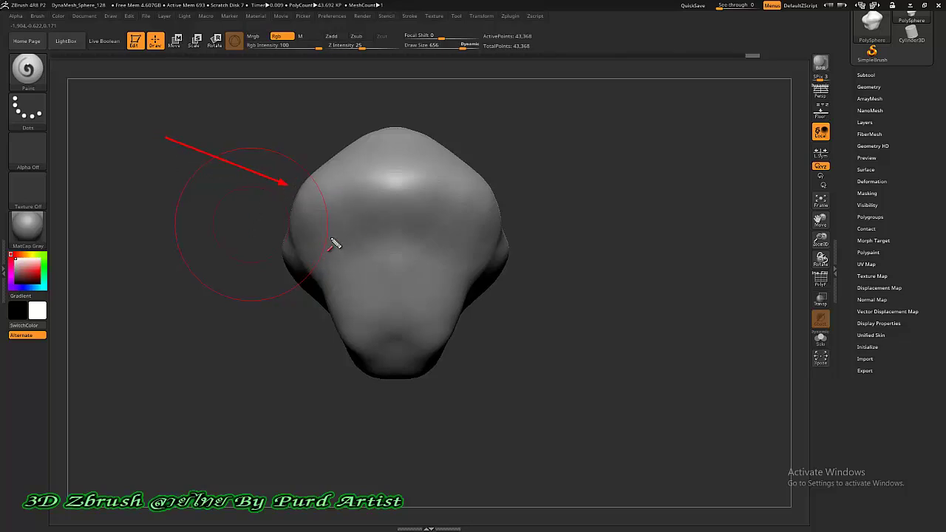
{"action": "key", "text": "Escape"}
{"action": "left_click", "coordinate": [819, 111]}
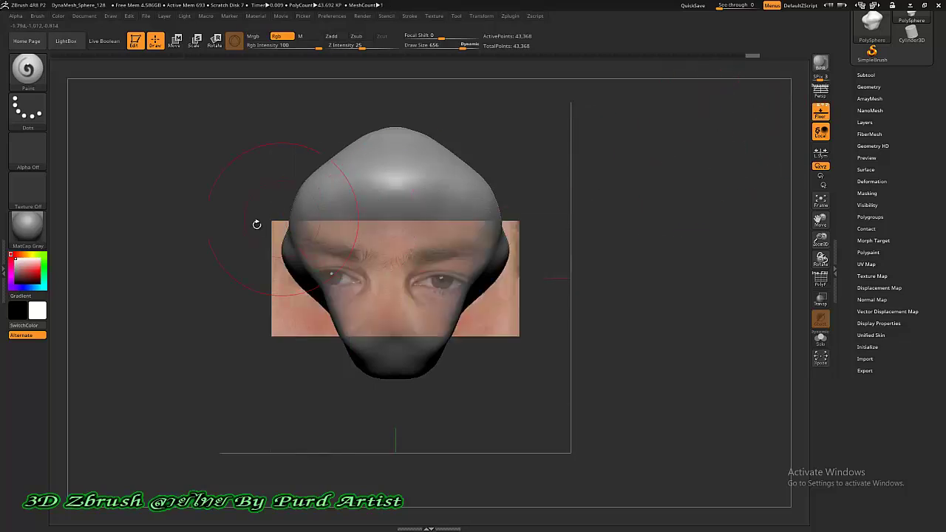
{"action": "mouse_move", "coordinate": [202, 197]}
{"action": "left_mouse_down"}
{"action": "mouse_move", "coordinate": [214, 213]}
{"action": "mouse_move", "coordinate": [170, 231]}
{"action": "mouse_move", "coordinate": [160, 224]}
{"action": "mouse_move", "coordinate": [185, 173]}
{"action": "left_mouse_up"}
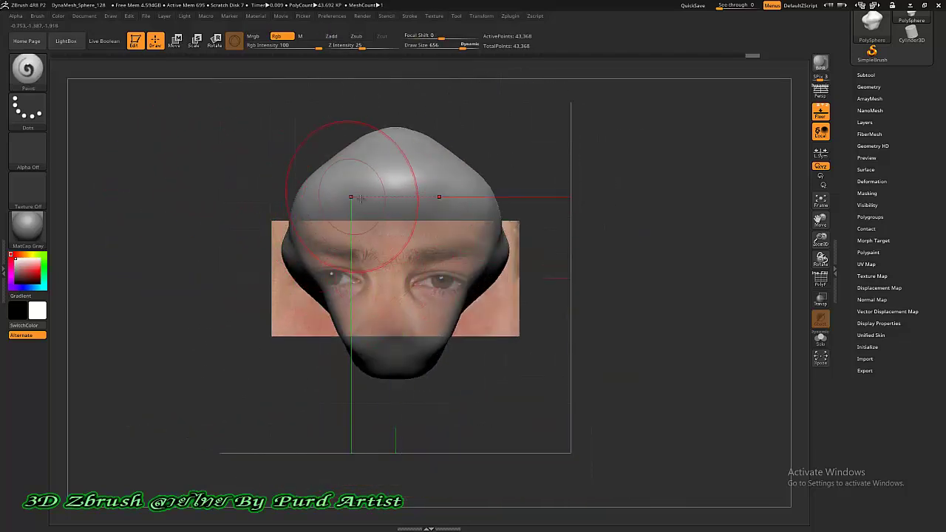
Try a grid elevation of about -0.8895 and view the three reference planes at an angle.
{"action": "left_click", "coordinate": [111, 18]}
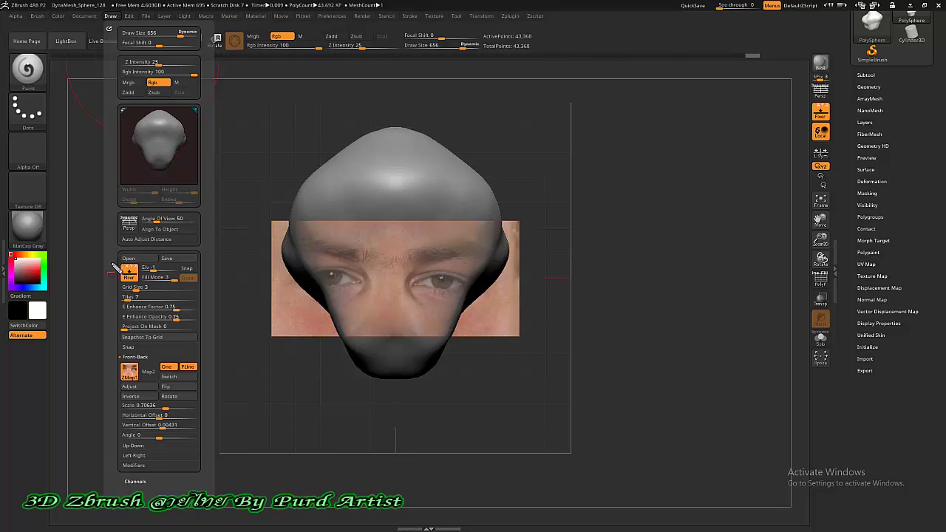
{"action": "left_click_drag", "start_coordinate": [111, 263], "coordinate": [204, 342]}
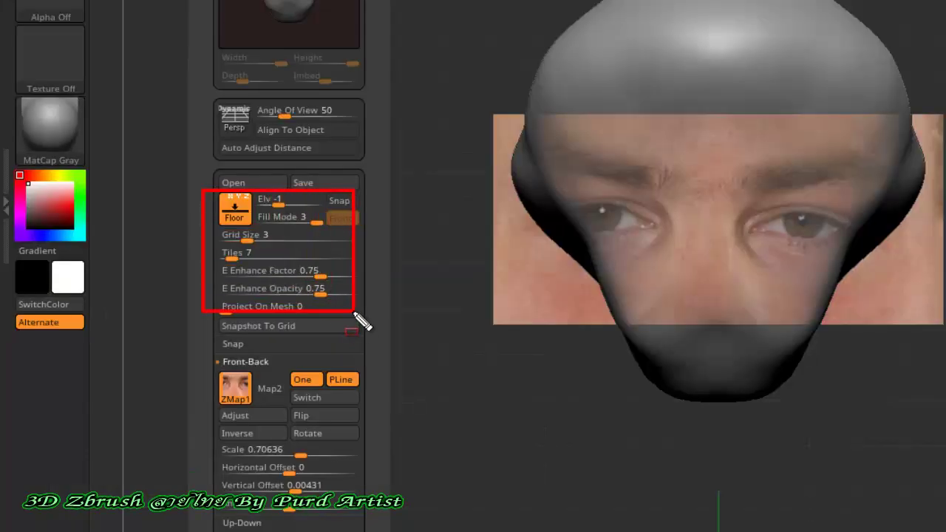
{"action": "left_click_drag", "start_coordinate": [375, 340], "coordinate": [375, 340]}
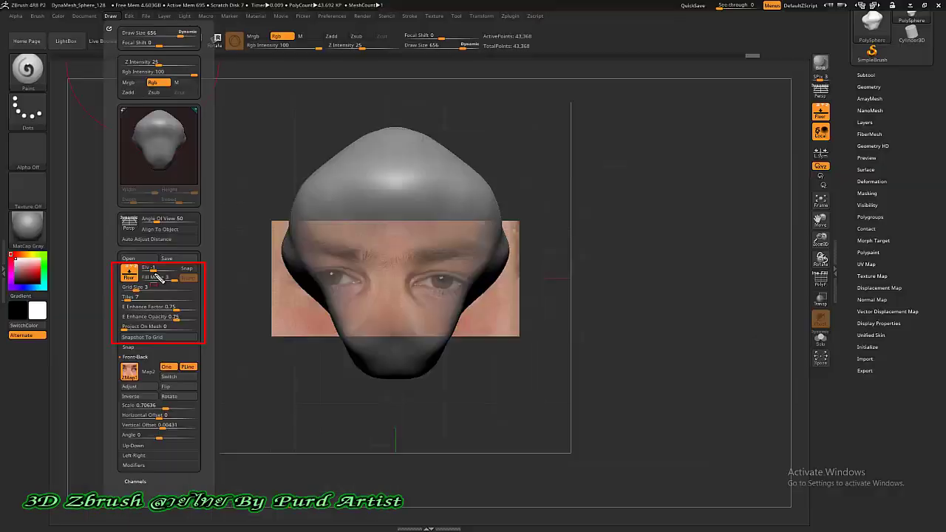
{"action": "key", "text": "Escape"}
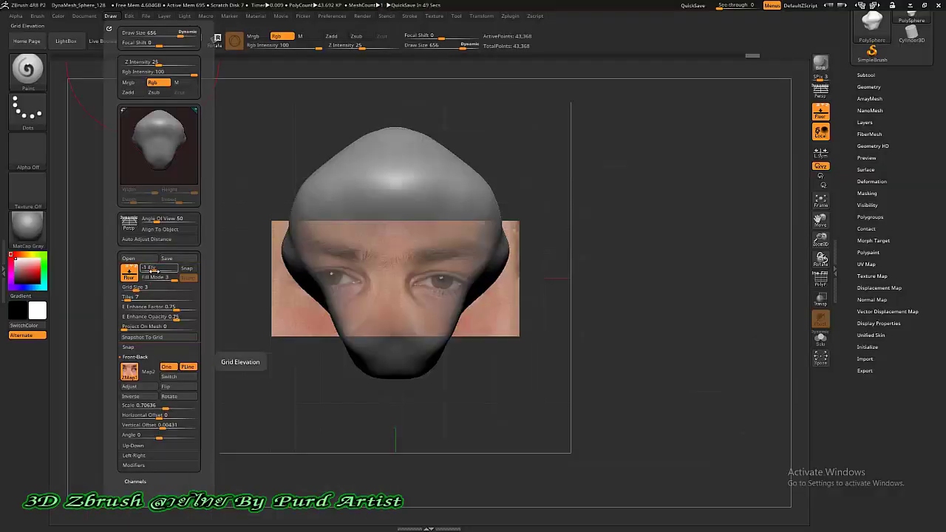
{"action": "mouse_move", "coordinate": [117, 246]}
{"action": "left_mouse_down"}
{"action": "mouse_move", "coordinate": [111, 334]}
{"action": "mouse_move", "coordinate": [210, 269]}
{"action": "mouse_move", "coordinate": [111, 246]}
{"action": "mouse_move", "coordinate": [153, 267]}
{"action": "left_mouse_up"}
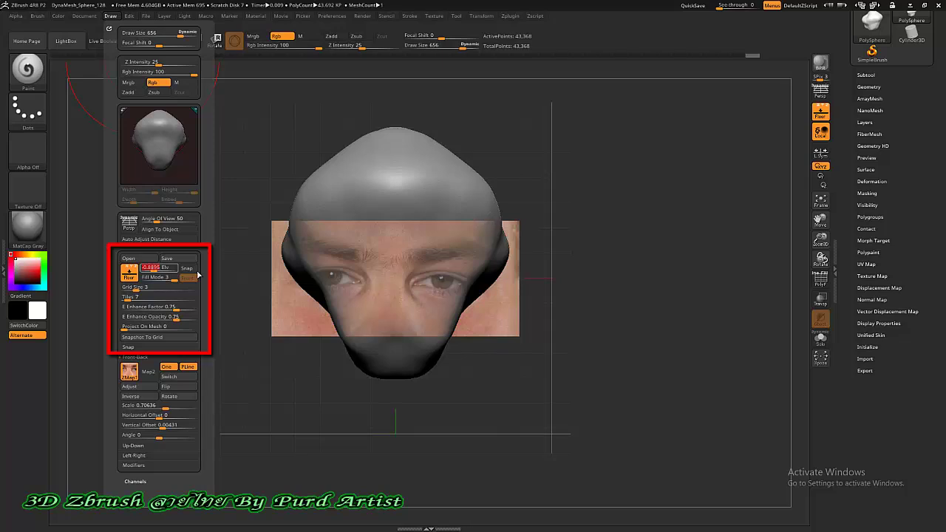
{"action": "left_click_drag", "start_coordinate": [243, 190], "coordinate": [127, 93]}
{"action": "left_click", "coordinate": [91, 21]}
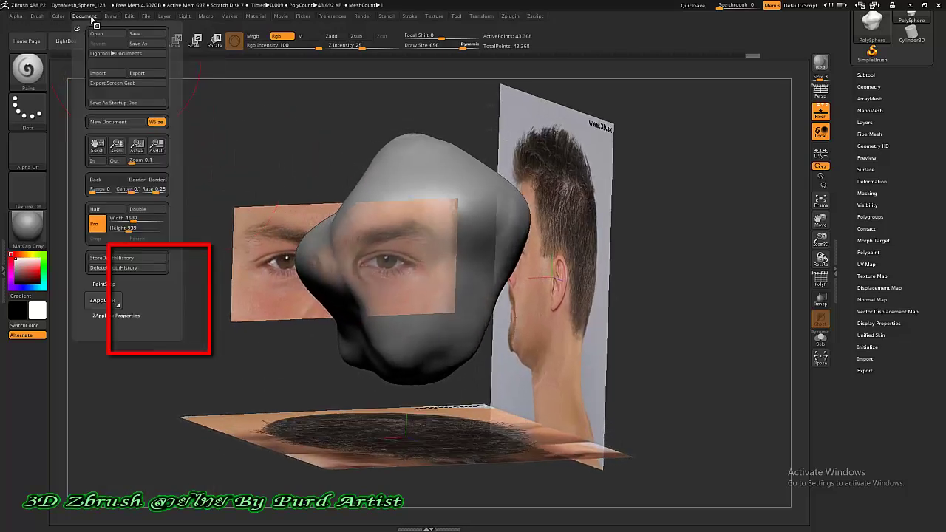
{"action": "mouse_move", "coordinate": [111, 16]}
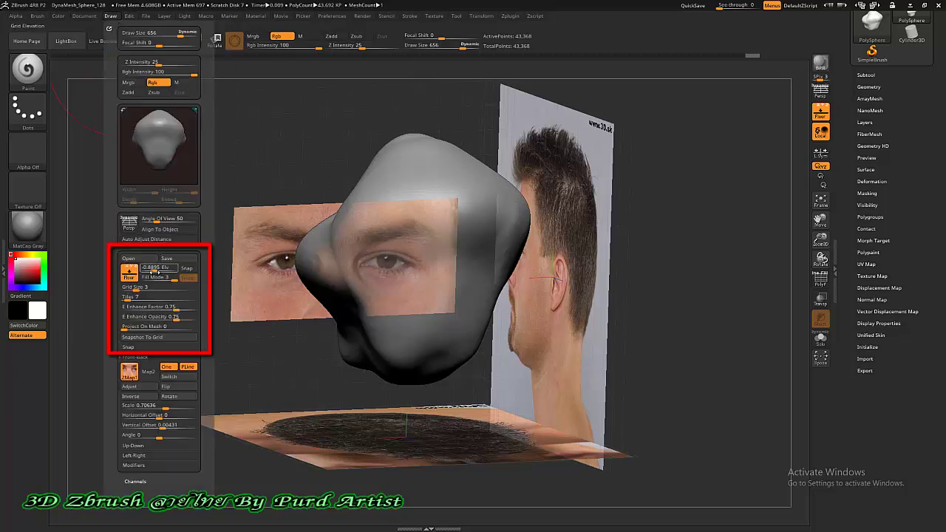
Set the grid elevation to -1, grid size to 2.49791, tiles to 8, edge enhance factor to 1 and enhance opacity to 0.44922.
{"action": "left_click_drag", "start_coordinate": [154, 268], "coordinate": [148, 268]}
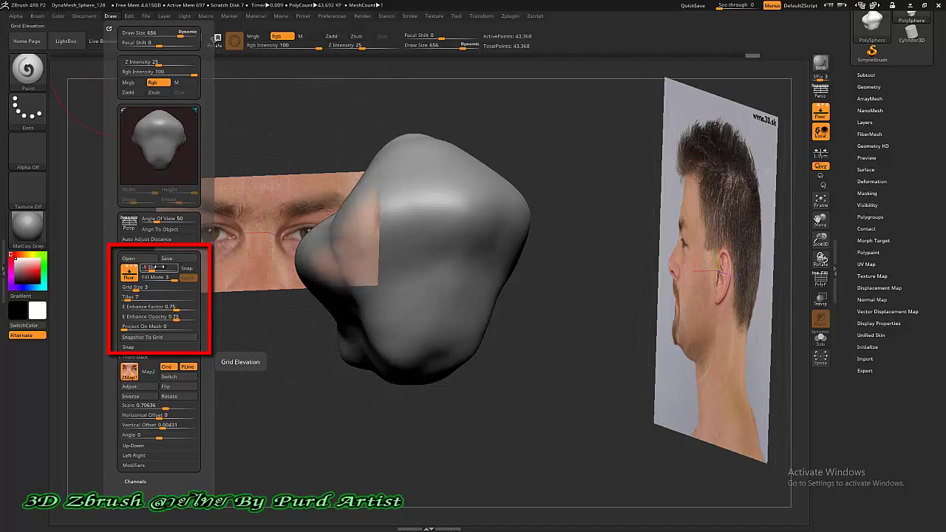
{"action": "left_click_drag", "start_coordinate": [162, 267], "coordinate": [150, 266]}
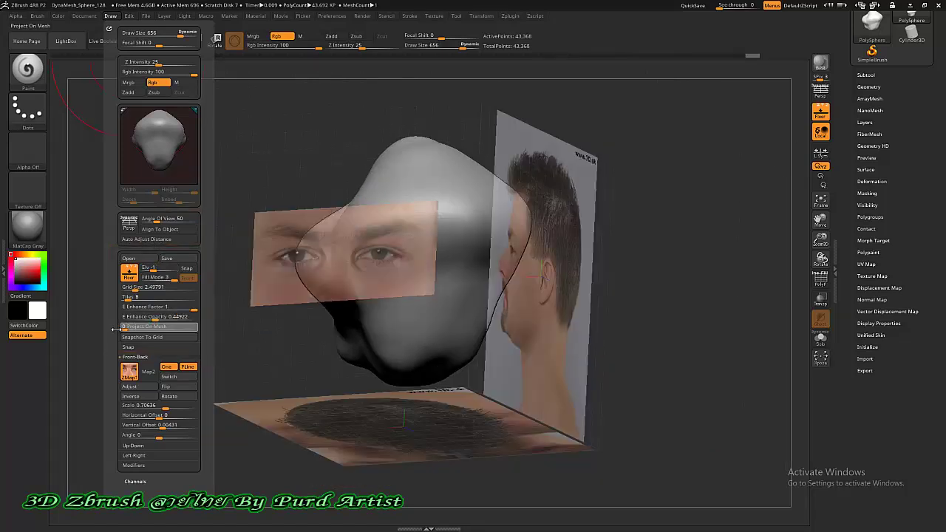
{"action": "left_click_drag", "start_coordinate": [116, 329], "coordinate": [121, 328]}
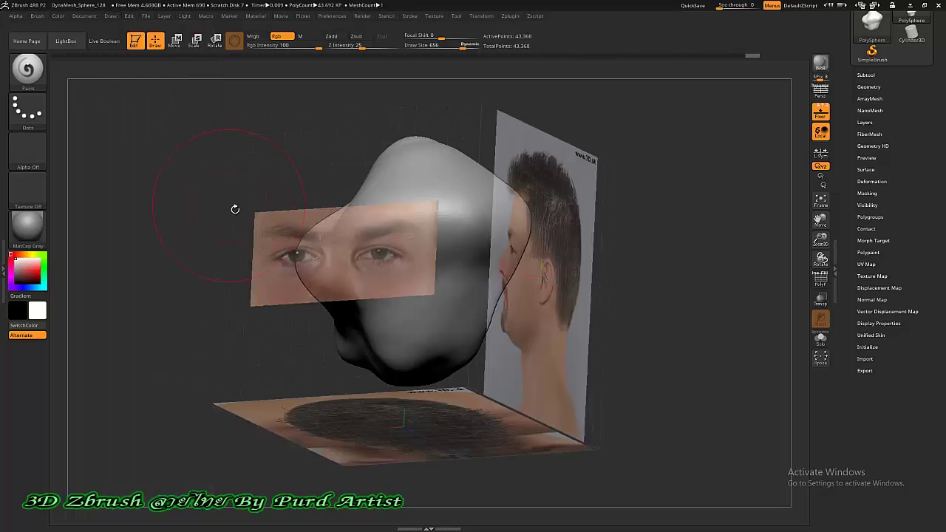
{"action": "mouse_move", "coordinate": [203, 274]}
{"action": "left_mouse_down"}
{"action": "mouse_move", "coordinate": [213, 261]}
{"action": "mouse_move", "coordinate": [224, 267]}
{"action": "mouse_move", "coordinate": [184, 264]}
{"action": "mouse_move", "coordinate": [170, 241]}
{"action": "left_mouse_up"}
{"action": "left_click_drag", "start_coordinate": [141, 116], "coordinate": [174, 191]}
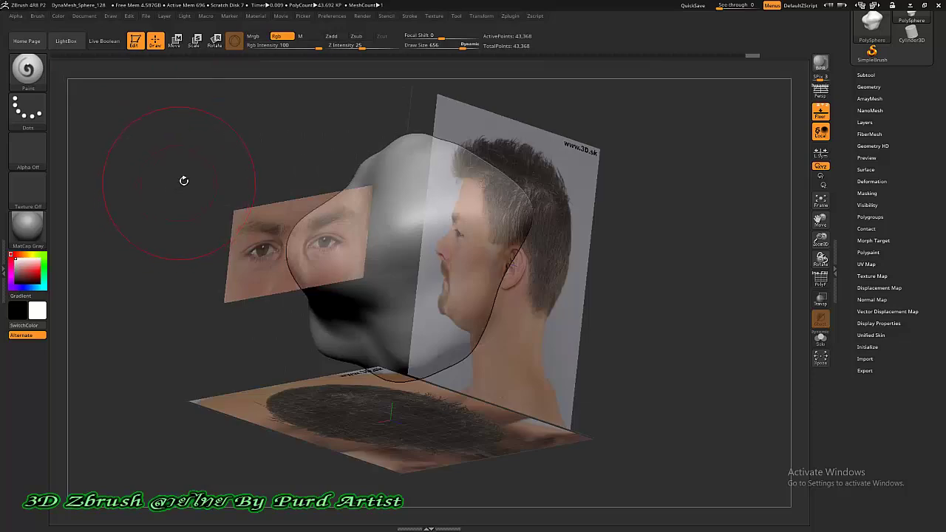
{"action": "mouse_move", "coordinate": [161, 219]}
{"action": "left_mouse_down"}
{"action": "mouse_move", "coordinate": [154, 199]}
{"action": "mouse_move", "coordinate": [260, 228]}
{"action": "left_mouse_up"}
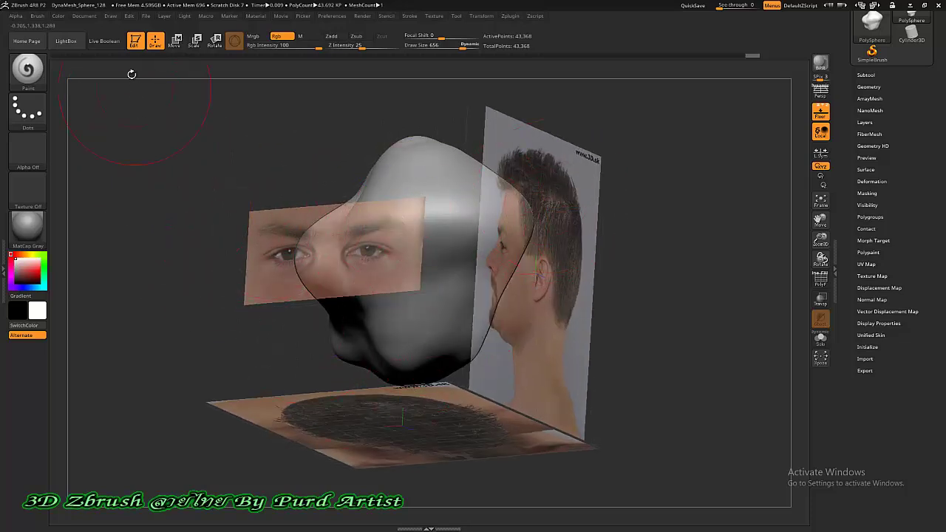
Remove the cropped face image from the Front-Back plane by setting its Map1 to Texture Off.
{"action": "left_click", "coordinate": [110, 16]}
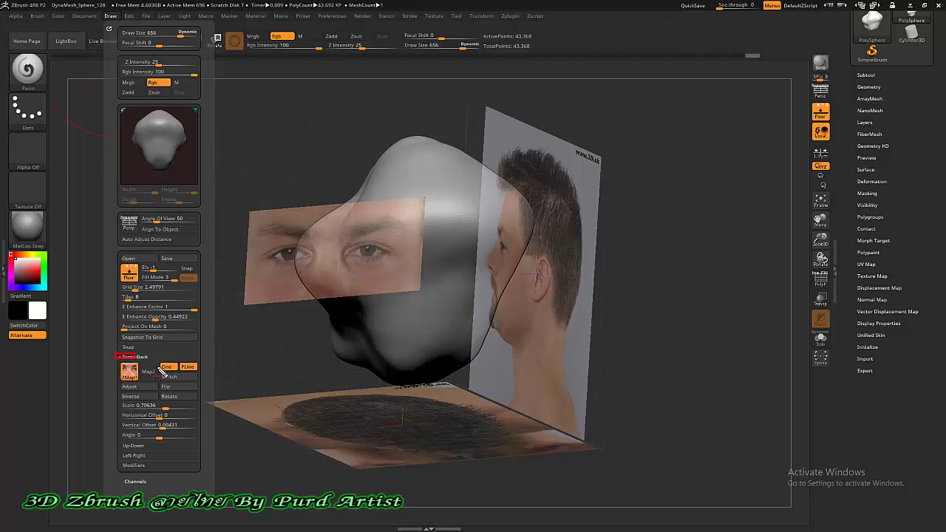
{"action": "left_click_drag", "start_coordinate": [158, 368], "coordinate": [202, 416]}
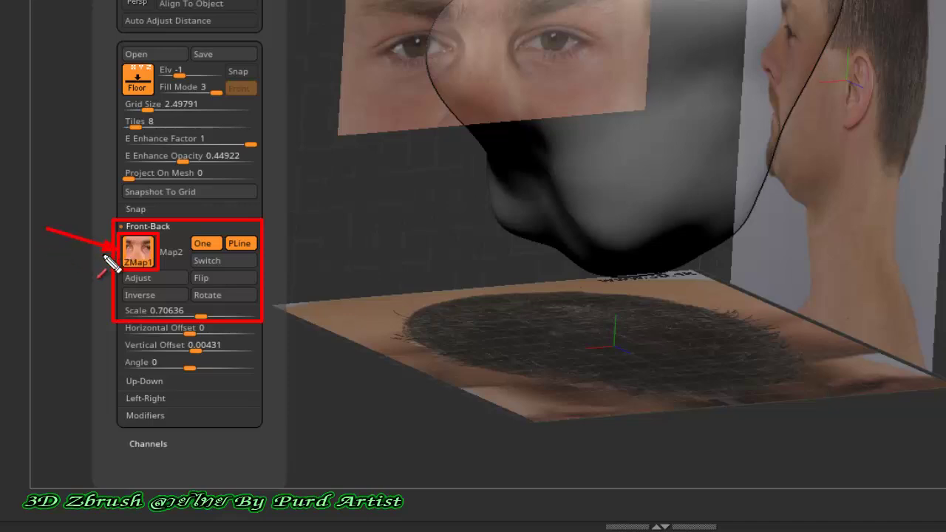
{"action": "left_click", "coordinate": [136, 262]}
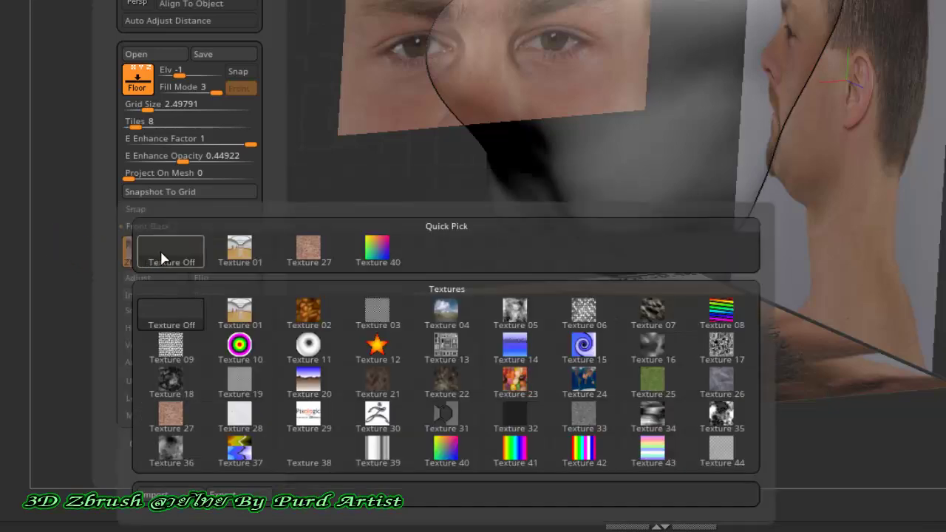
{"action": "mouse_move", "coordinate": [187, 262]}
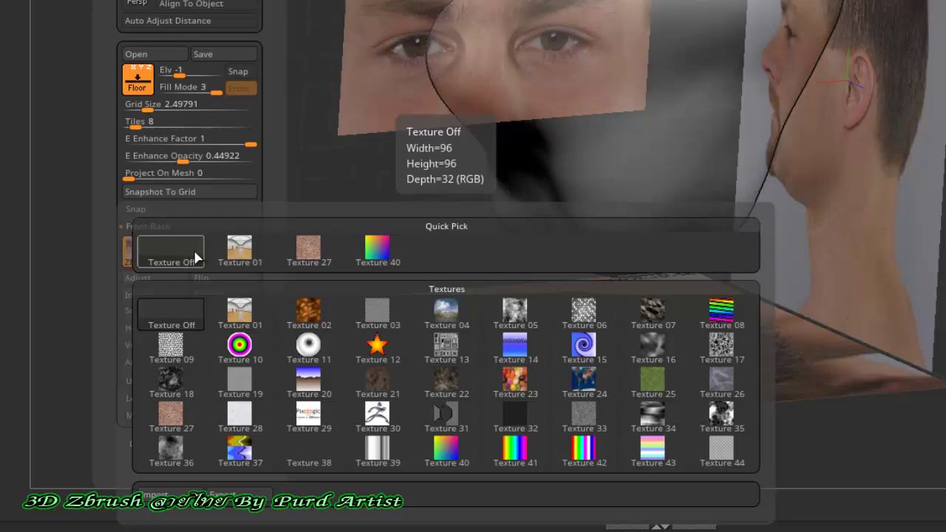
{"action": "mouse_move", "coordinate": [48, 141]}
{"action": "left_mouse_down"}
{"action": "mouse_move", "coordinate": [82, 194]}
{"action": "mouse_move", "coordinate": [136, 227]}
{"action": "mouse_move", "coordinate": [142, 246]}
{"action": "mouse_move", "coordinate": [139, 235]}
{"action": "left_mouse_up"}
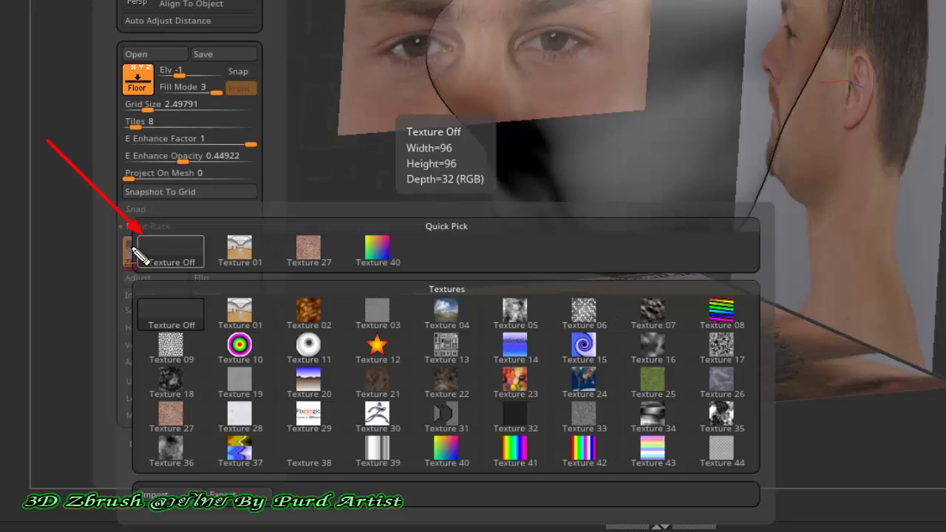
{"action": "left_click_drag", "start_coordinate": [121, 219], "coordinate": [216, 280]}
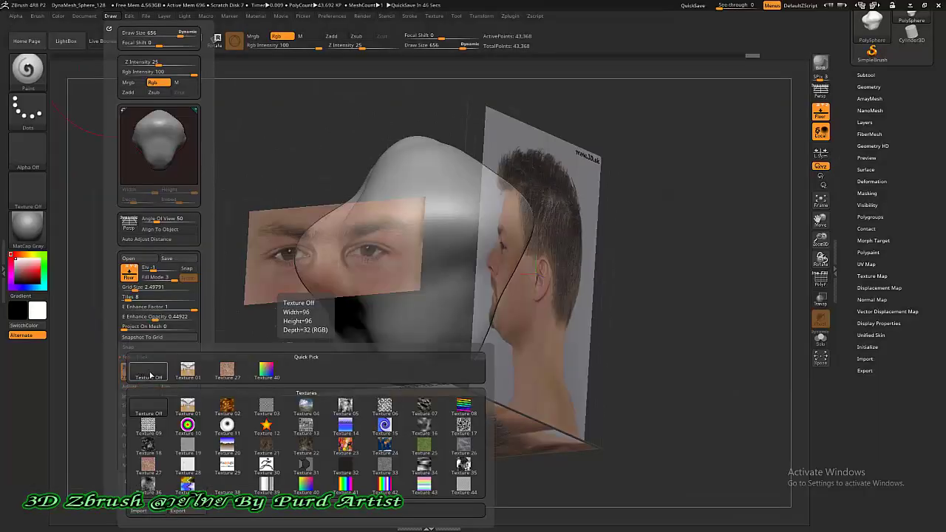
{"action": "left_click", "coordinate": [150, 373]}
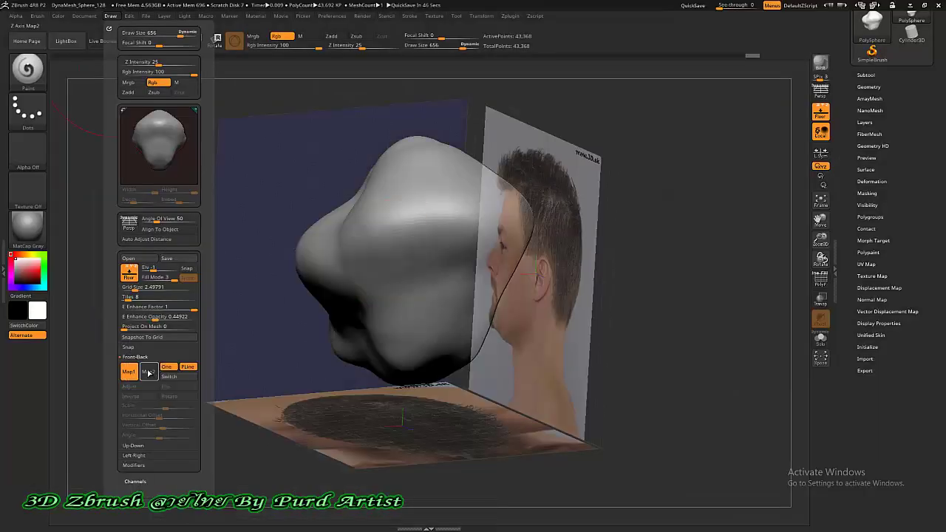
{"action": "left_click_drag", "start_coordinate": [136, 291], "coordinate": [150, 266]}
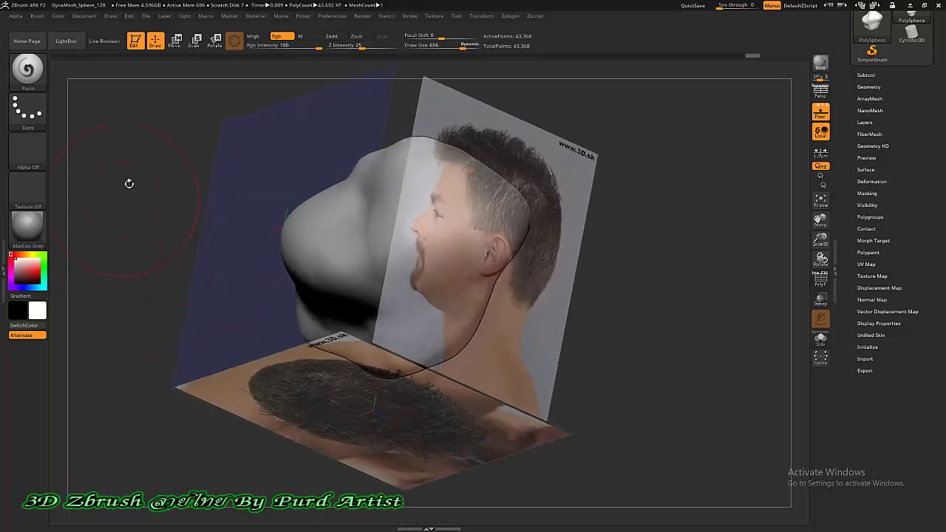
Remove the top-of-head image from the Up-Down plane by setting its Map1 to Texture Off.
{"action": "left_click", "coordinate": [111, 17]}
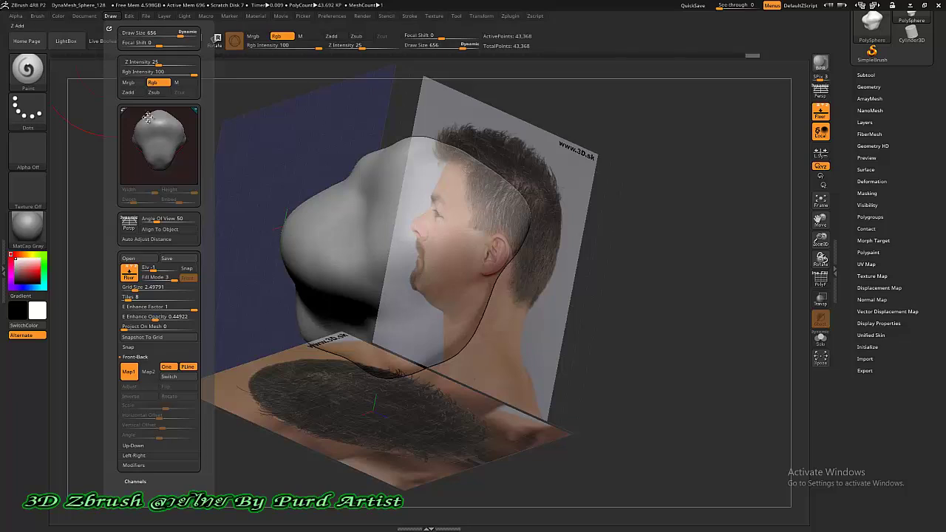
{"action": "left_click", "coordinate": [135, 446]}
{"action": "mouse_move", "coordinate": [128, 388]}
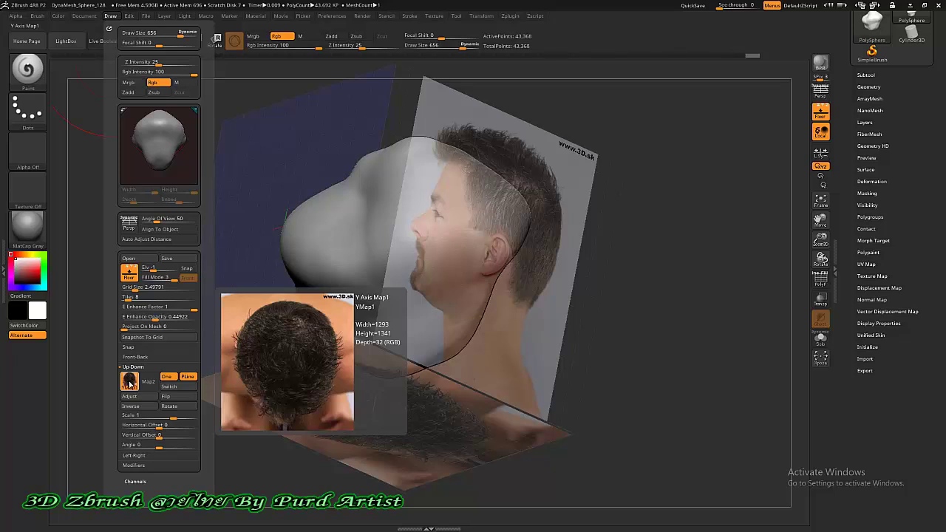
{"action": "left_click", "coordinate": [129, 380]}
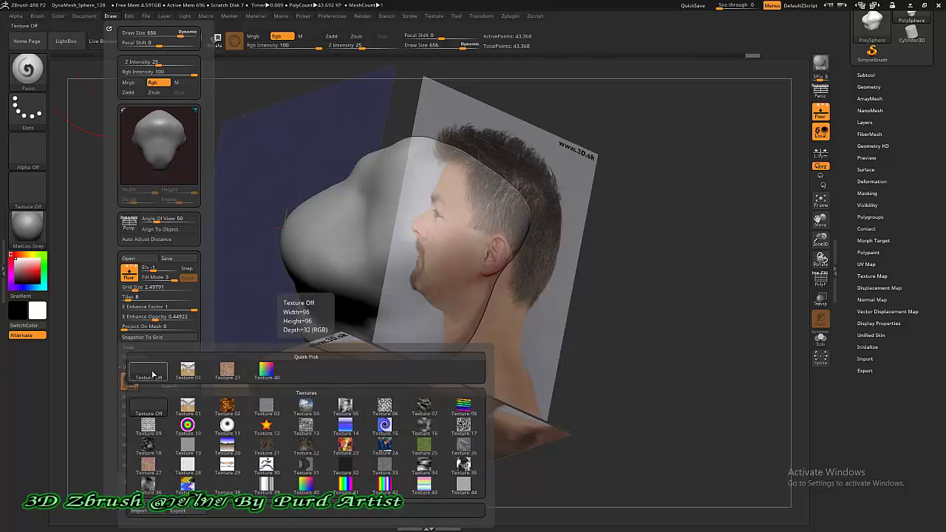
{"action": "left_click", "coordinate": [152, 375]}
{"action": "mouse_move", "coordinate": [275, 352]}
{"action": "left_mouse_down"}
{"action": "mouse_move", "coordinate": [241, 385]}
{"action": "mouse_move", "coordinate": [247, 365]}
{"action": "left_mouse_up"}
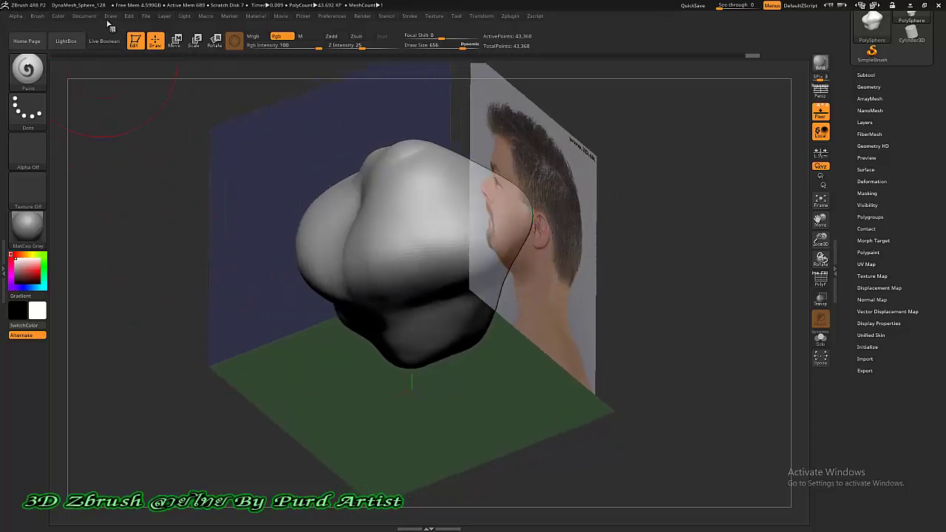
Remove the side profile image from the Left-Right plane by setting its Map1 to Texture Off.
{"action": "left_click", "coordinate": [110, 16]}
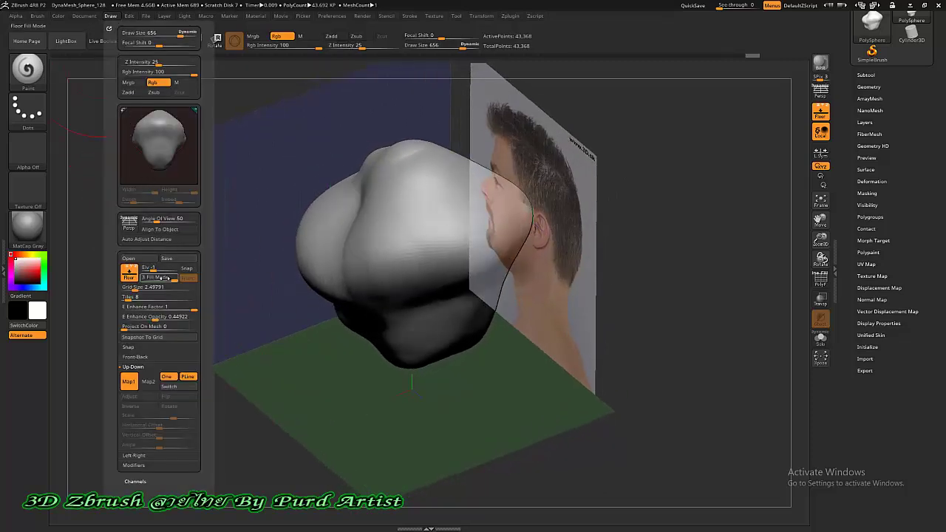
{"action": "left_click", "coordinate": [135, 456]}
{"action": "left_click", "coordinate": [129, 390]}
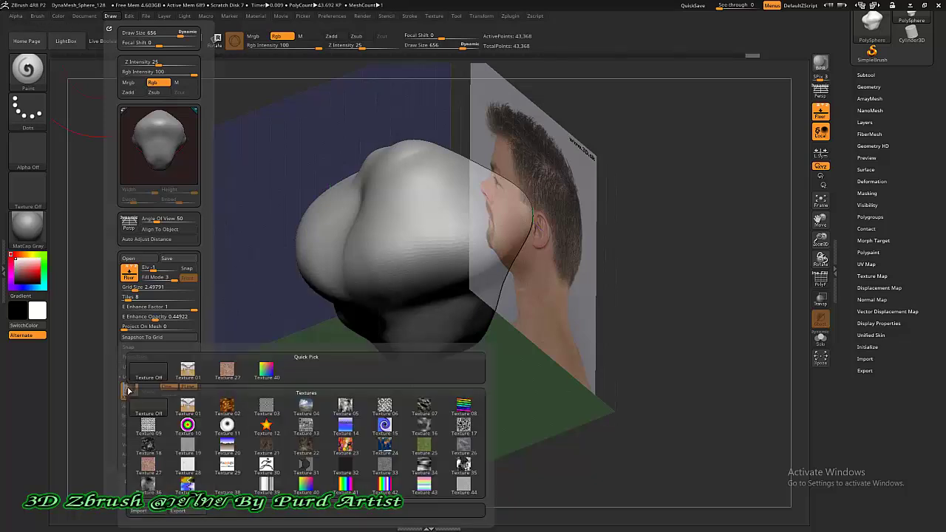
{"action": "left_click", "coordinate": [148, 372]}
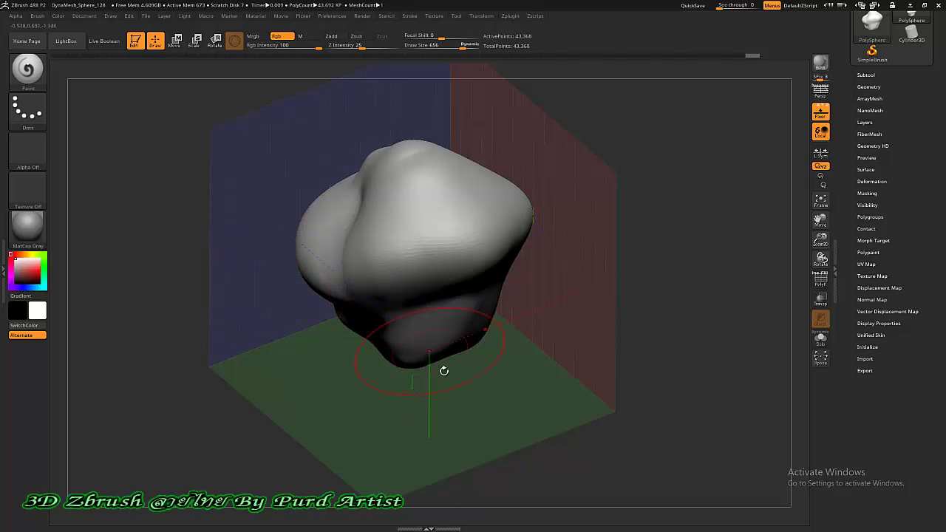